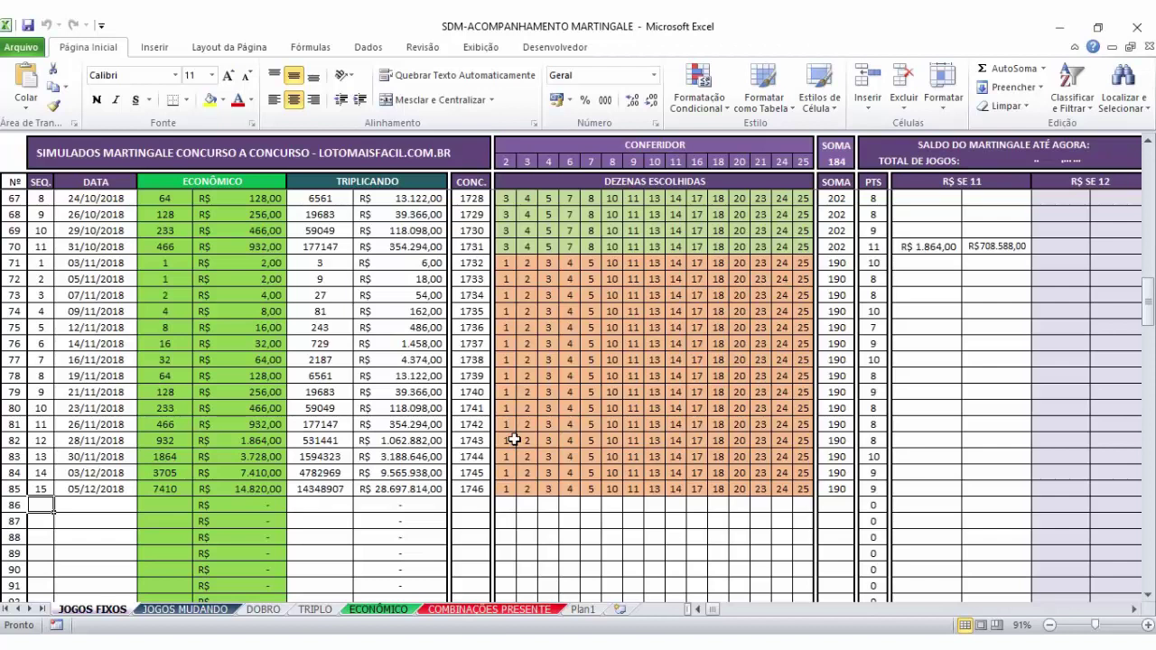
Step: Clear all fifteen numbers from the CONFERIDOR row, ready at its first cell
mouse_move(506, 161)
mouse_down()
mouse_move(802, 161)
mouse_move(498, 165)
mouse_up()
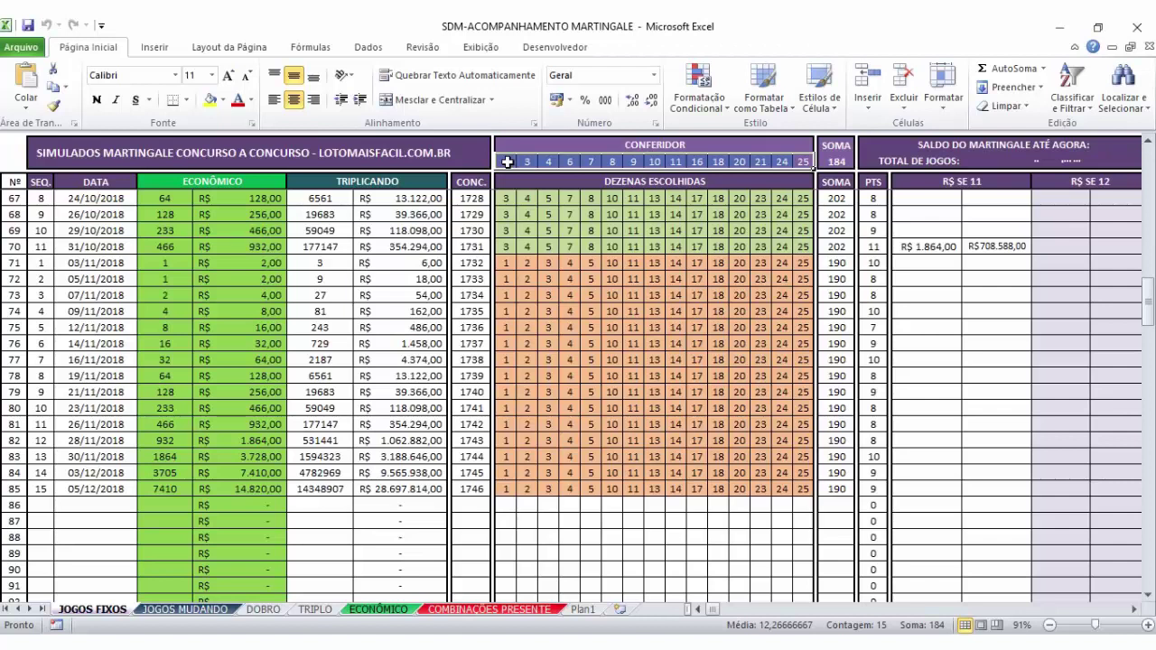
drag(508, 161, 799, 161)
key(Delete)
click(510, 162)
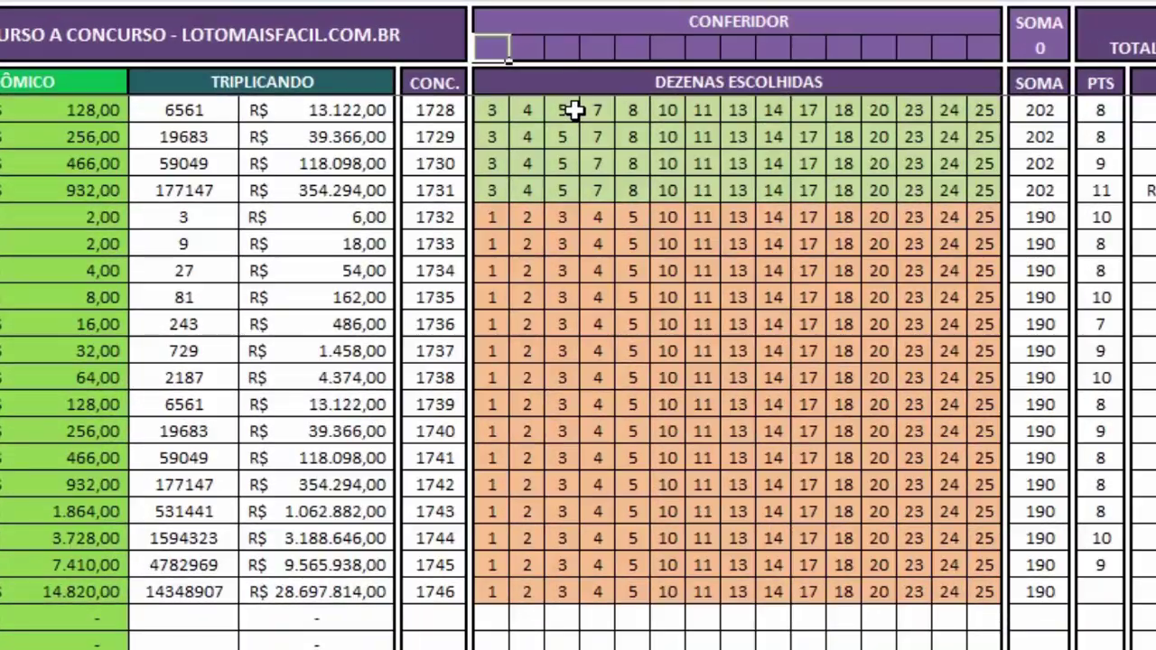
Step: Enter the first five drawn numbers in the CONFERIDOR row: 3, 4, 6, 7 and 8
key(Tab)
text(4)
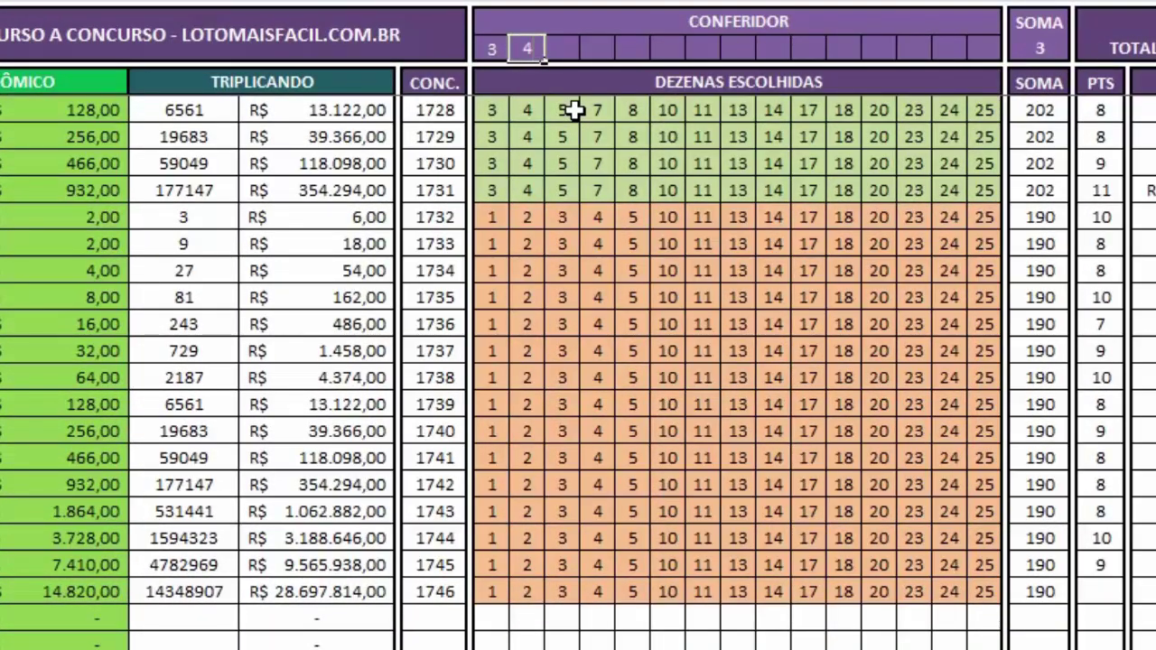
key(Tab)
text(6)
key(Tab)
text(7)
key(Tab)
text(8)
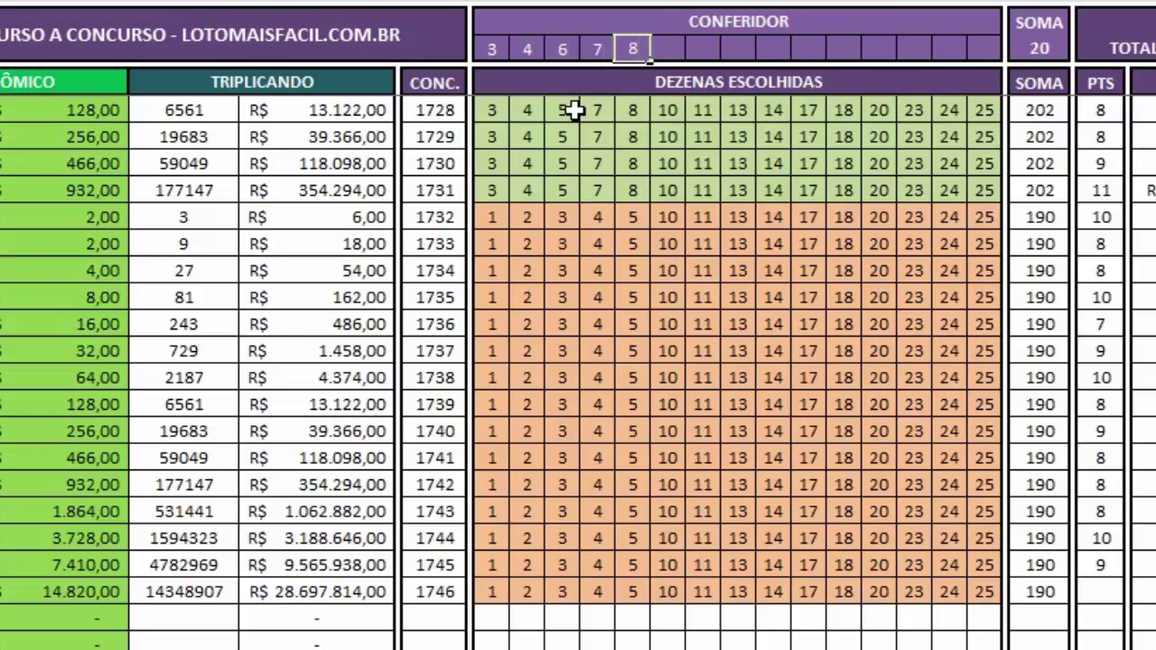
Step: Continue the CONFERIDOR row with the drawn numbers 9, 10, 11, 12 and 15
key(Tab)
text(9)
key(Tab)
text(10)
key(Tab)
text(11)
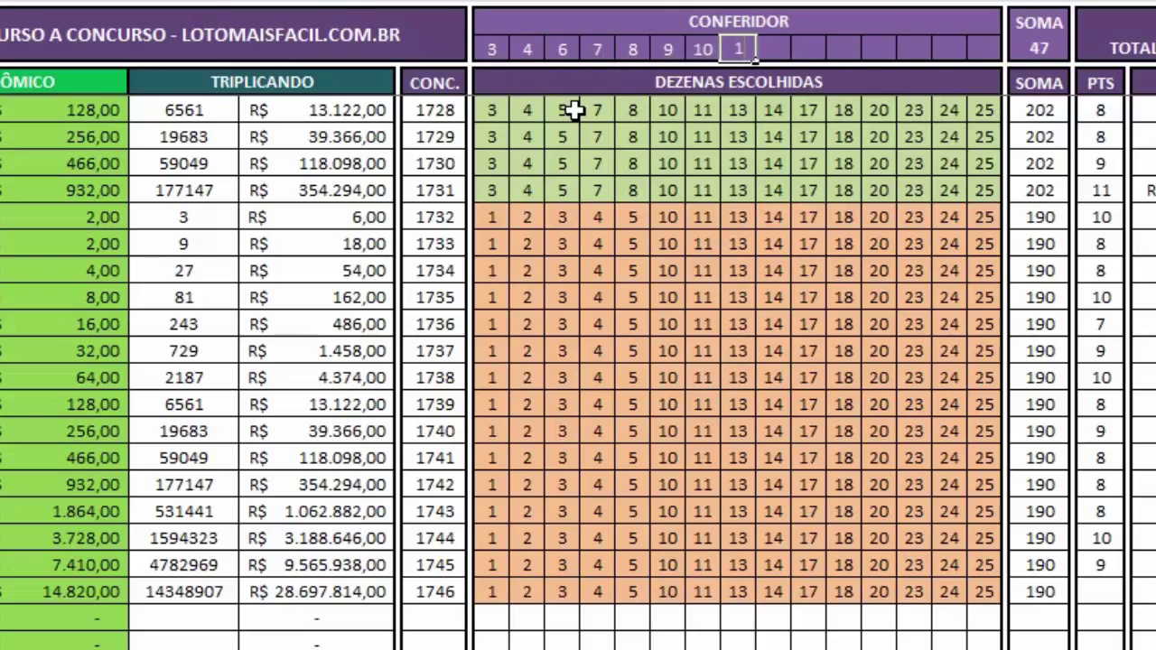
key(Tab)
text(12)
key(Tab)
text(15)
key(Tab)
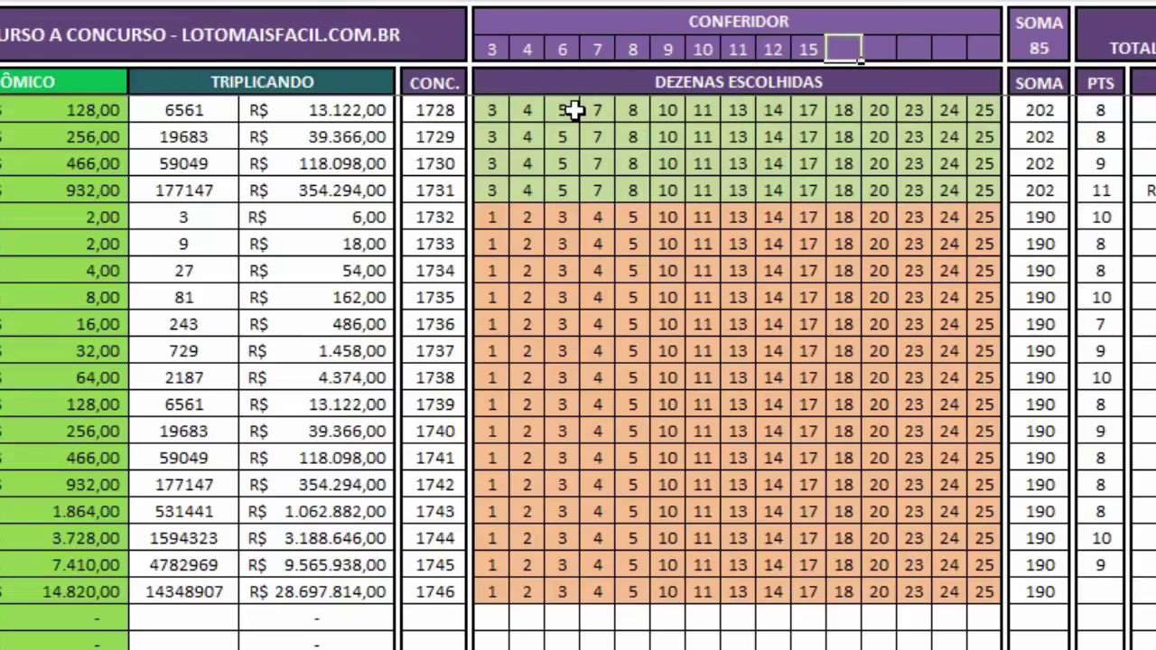
Step: Complete the CONFERIDOR row with the last five drawn numbers: 16, 19, 22, 23 and 25
text(16)
key(Tab)
text(19)
key(Tab)
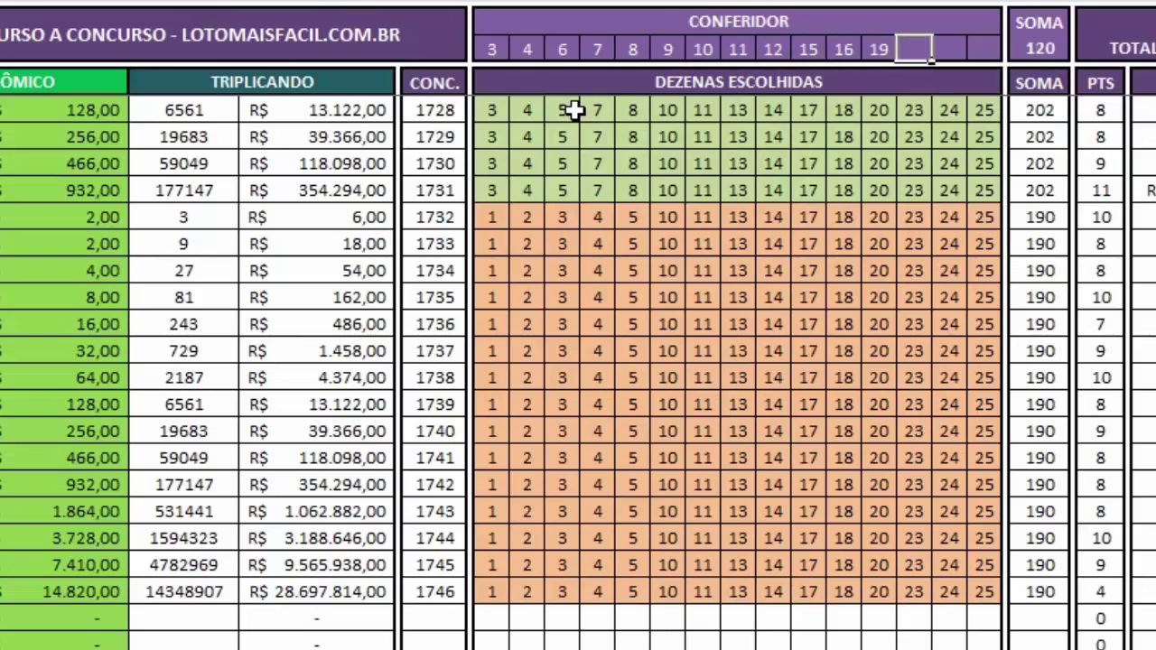
click(1103, 593)
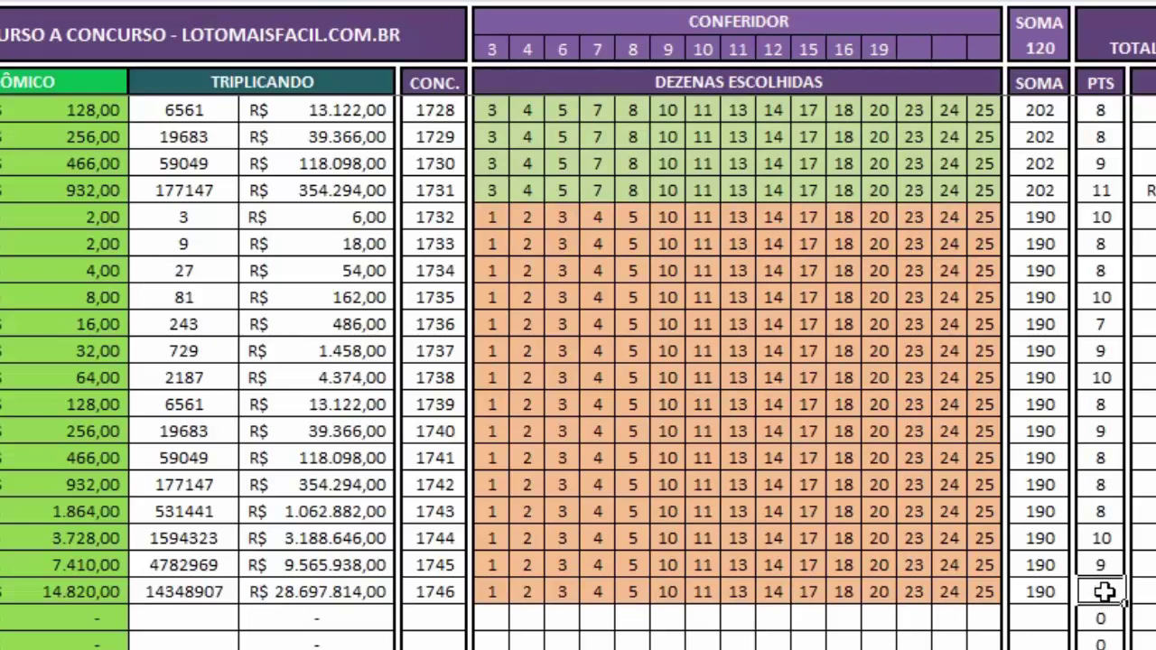
drag(1103, 592, 521, 592)
click(912, 47)
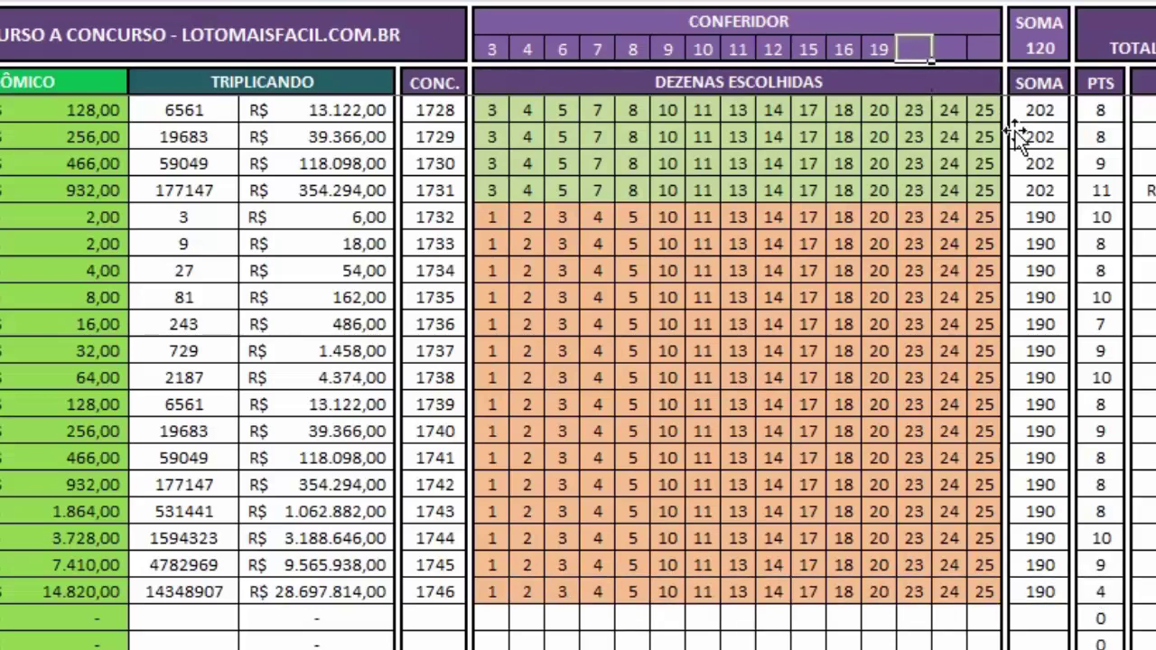
text(22)
key(Tab)
text(23)
key(Tab)
text(25)
key(Return)
Step: Go back through the numbers entered in the CONFERIDOR row to check them
key(Left)
key(Left)
key(Left)
key(Left)
key(Left)
key(Left)
key(Left)
key(Left)
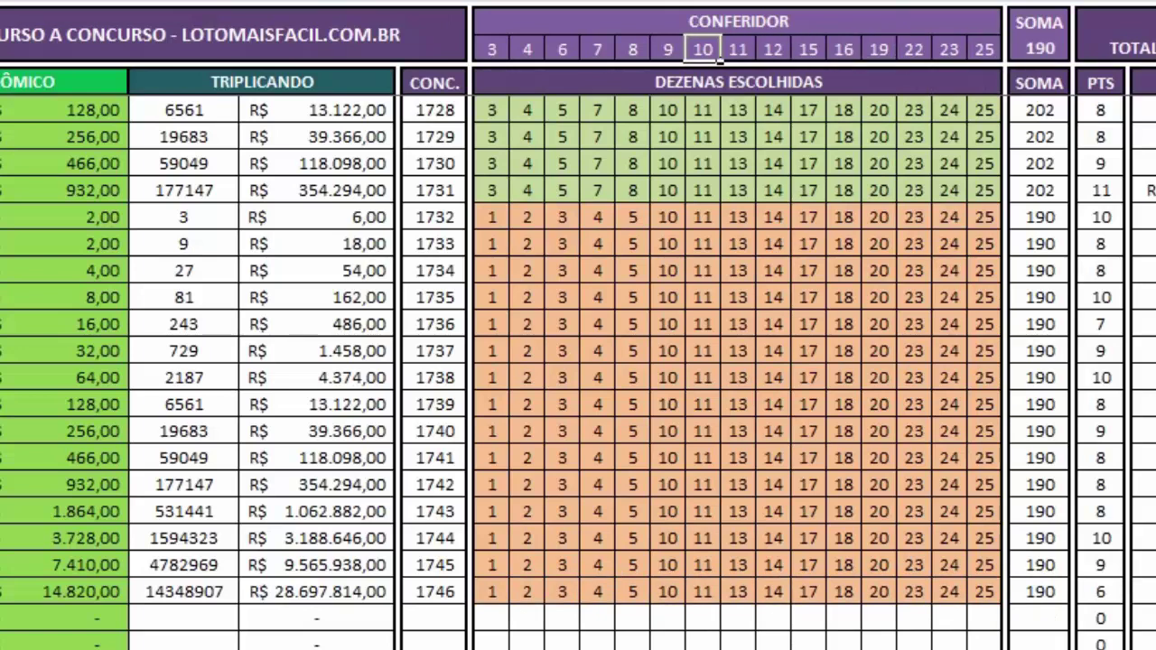
Step: Copy the DEZENAS ESCOLHIDAS numbers of Nº 85 down into row Nº 86
drag(492, 591, 971, 591)
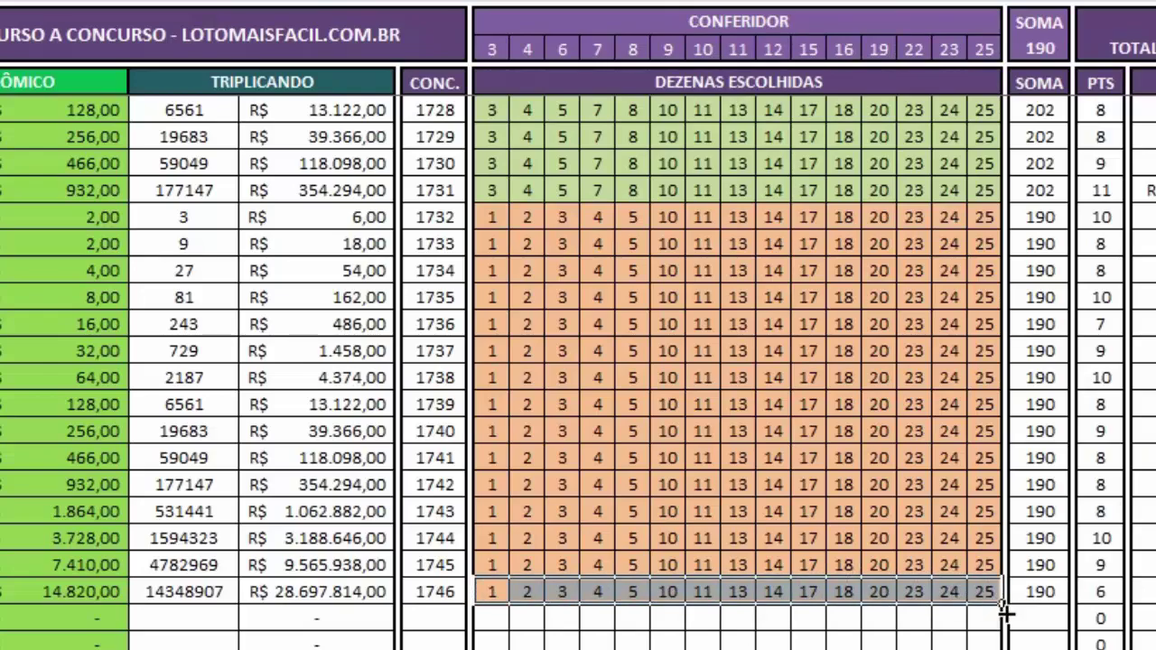
click(1006, 600)
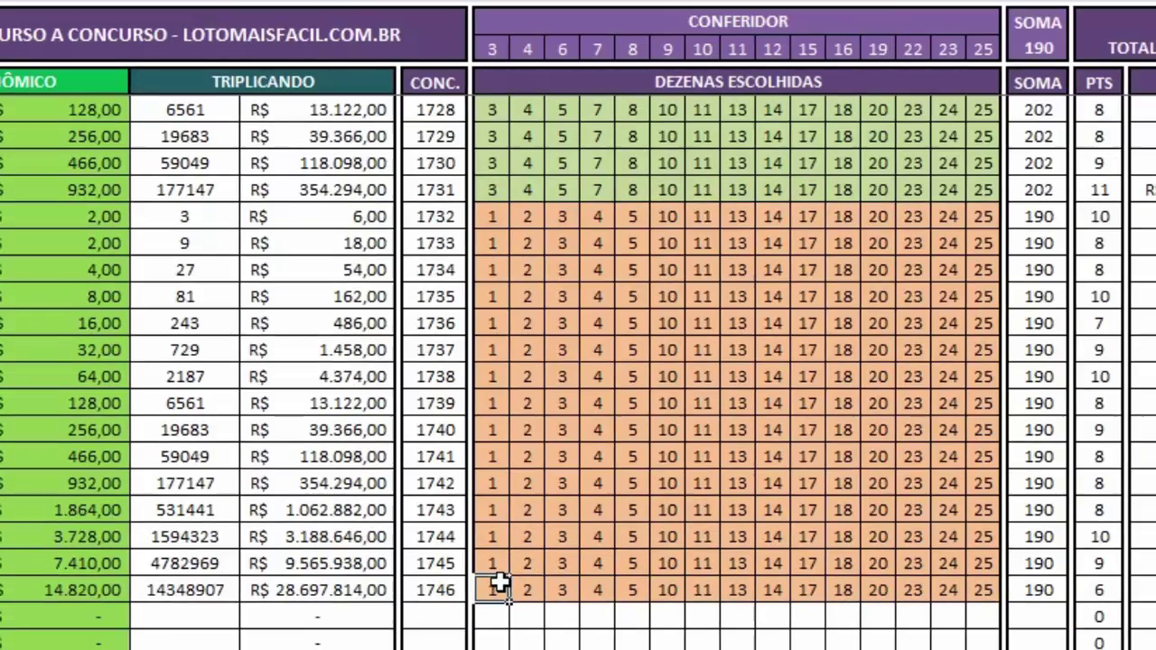
drag(503, 587, 959, 592)
drag(930, 542, 963, 576)
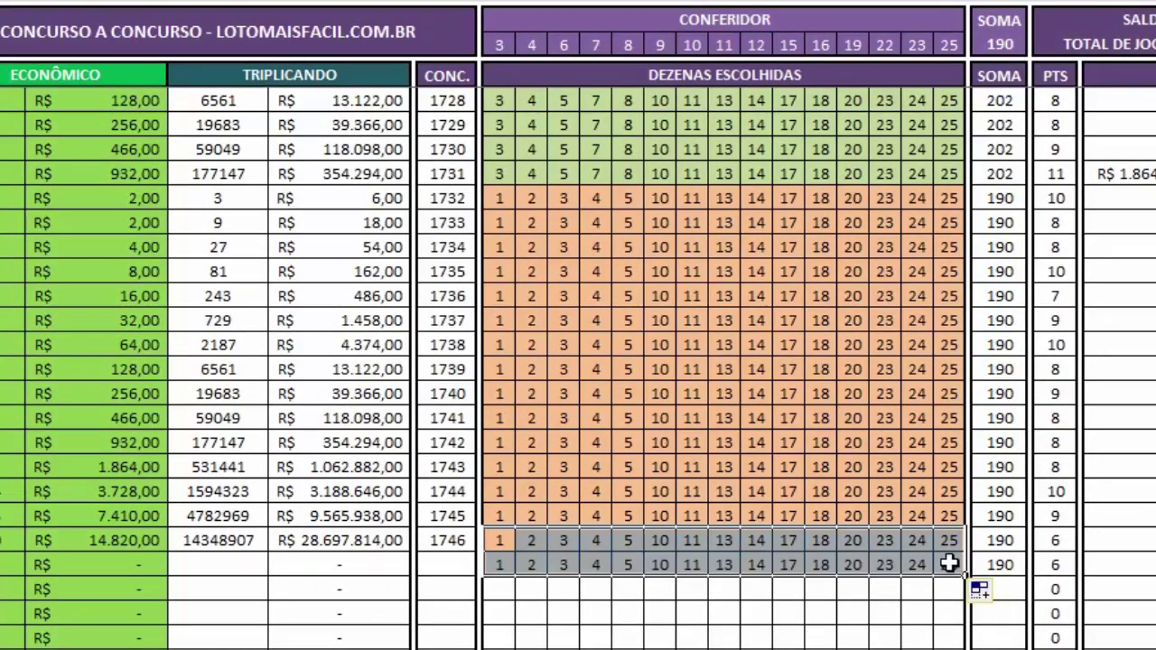
Step: Enter sequence 16 and the date 07/12/2018 in row Nº 86
click(1047, 564)
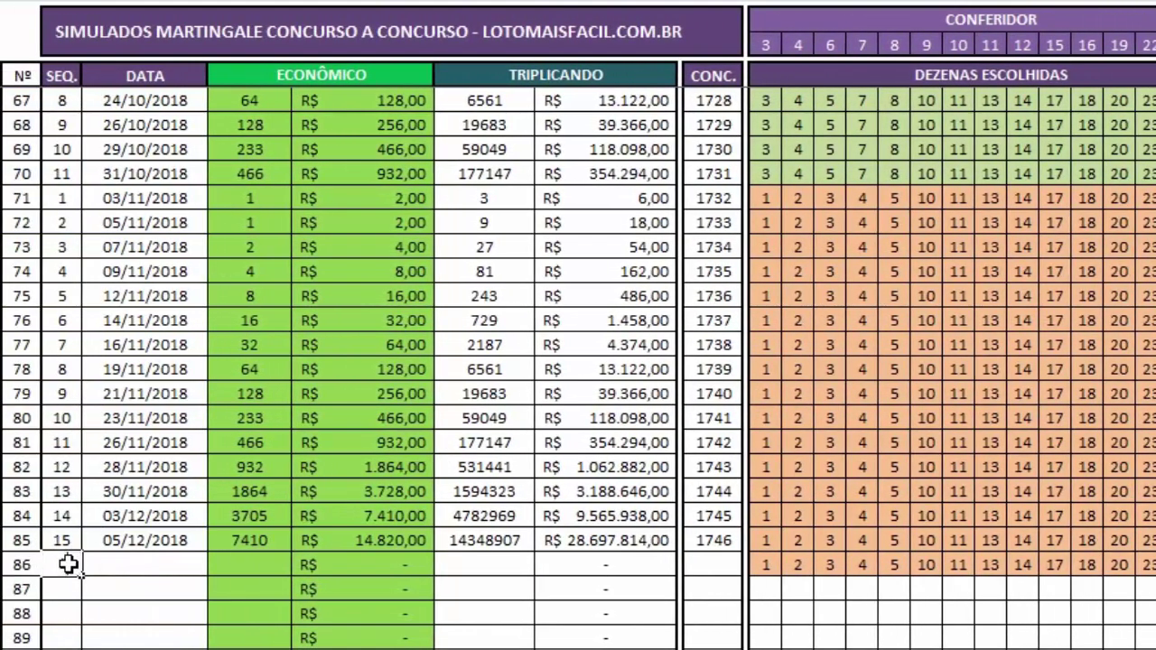
click(84, 564)
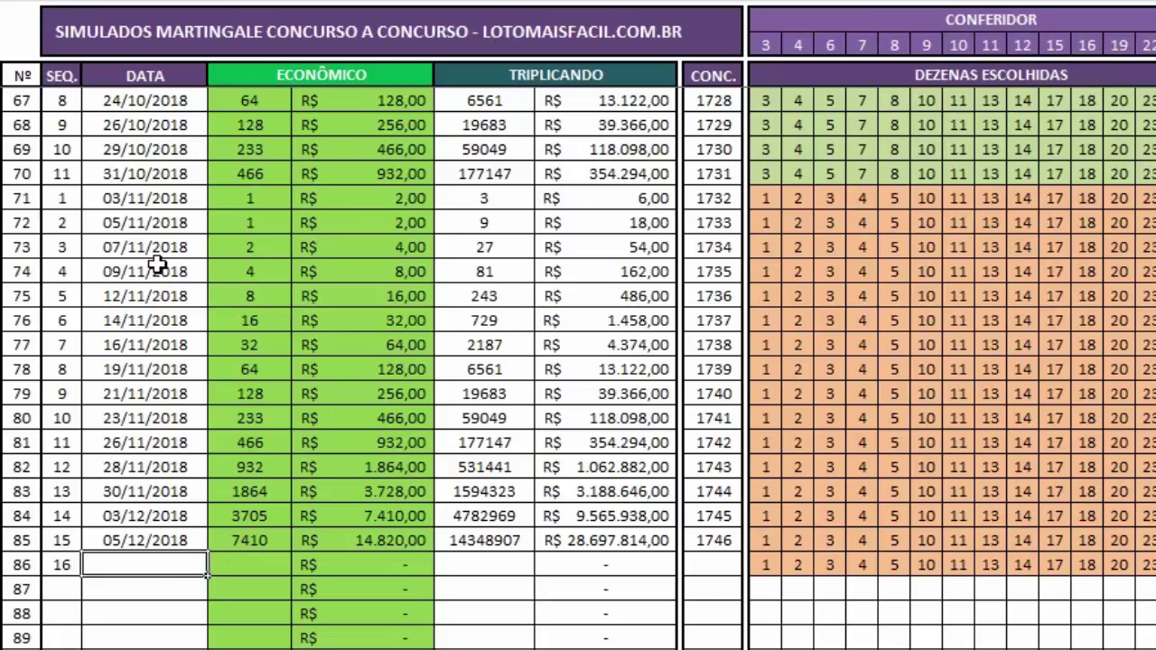
text(07/)
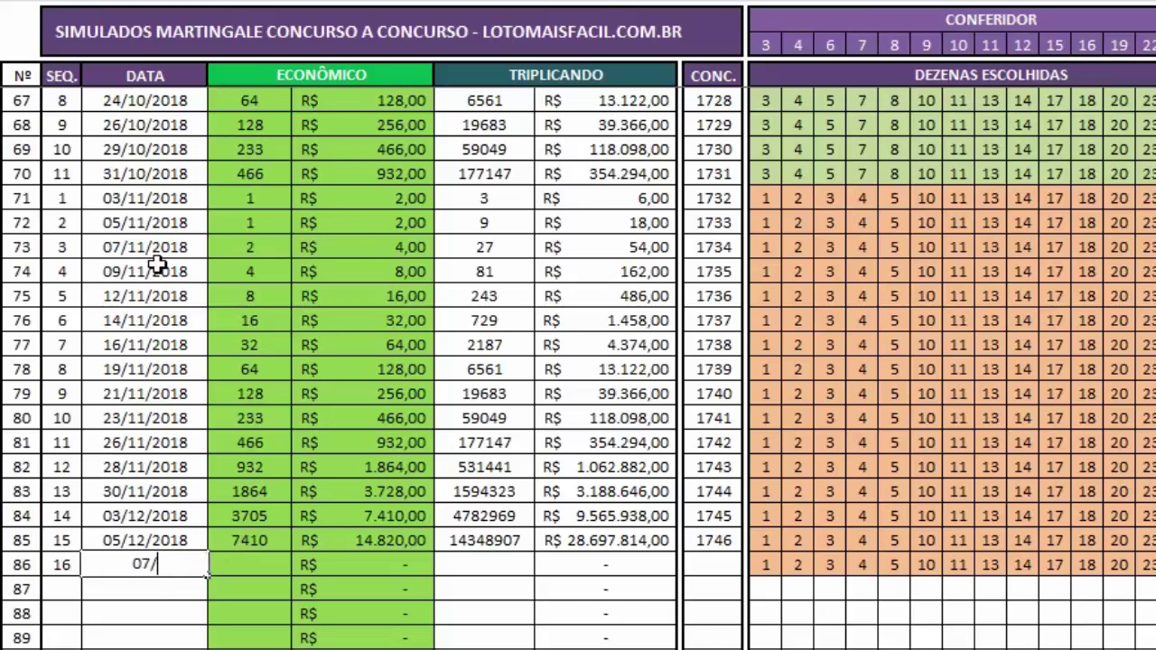
text(12/2018)
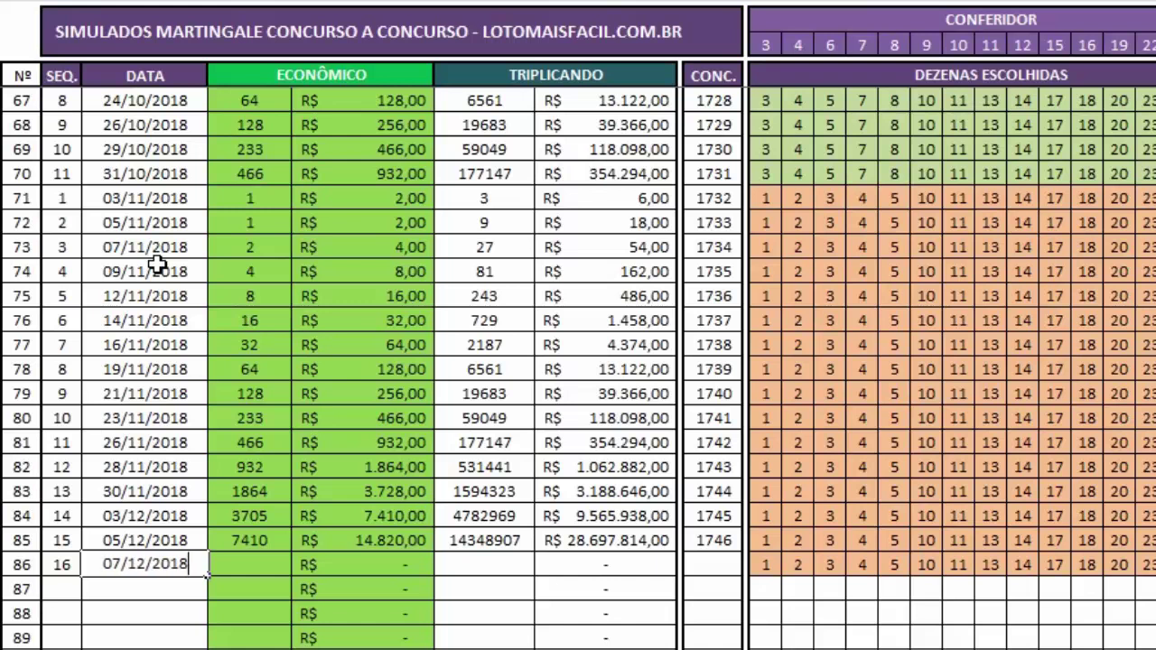
key(Tab)
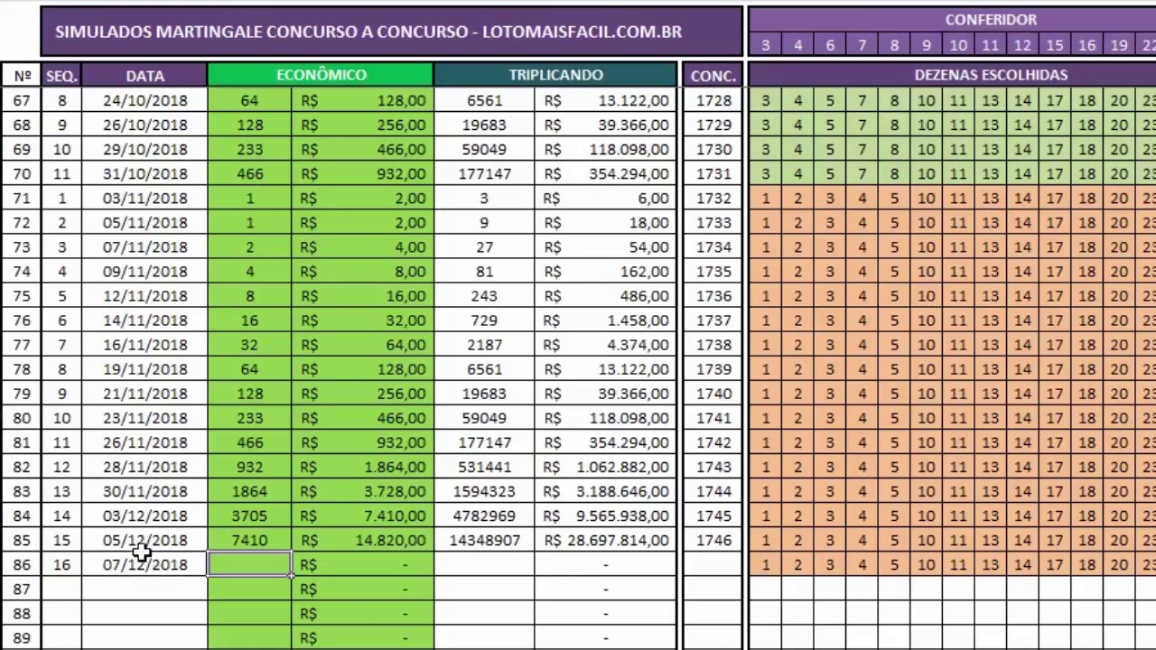
Step: On the ECONÔMICO sheet, fill the CUSTO JOGOS value of sequence 15 down to sequence 16
click(763, 562)
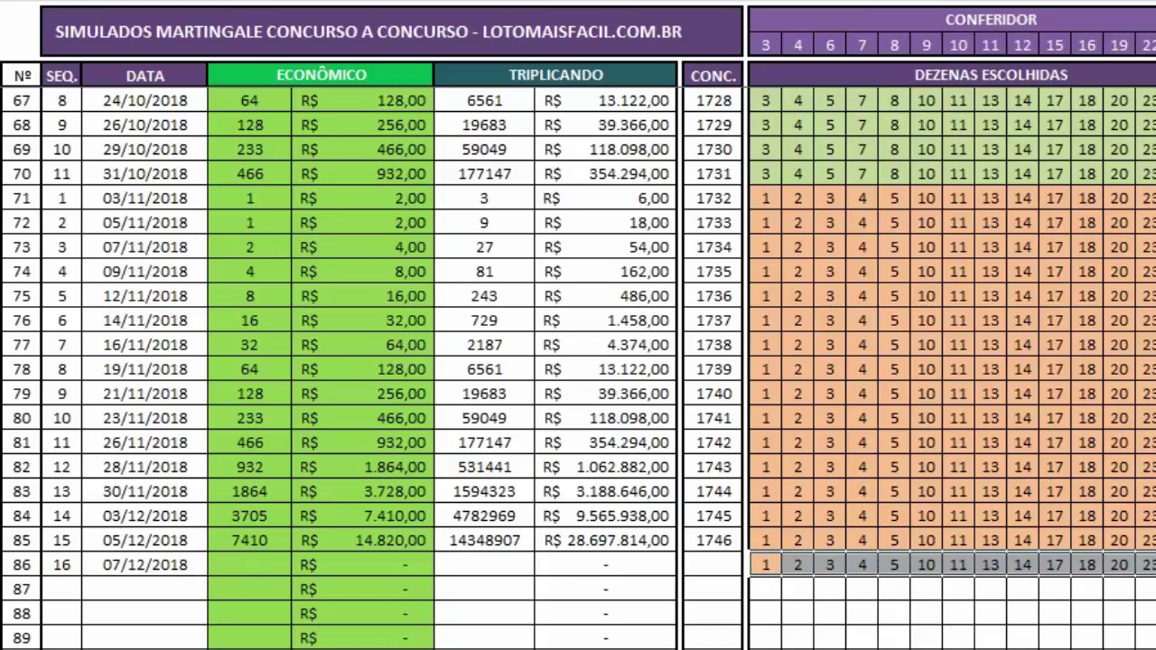
click(235, 564)
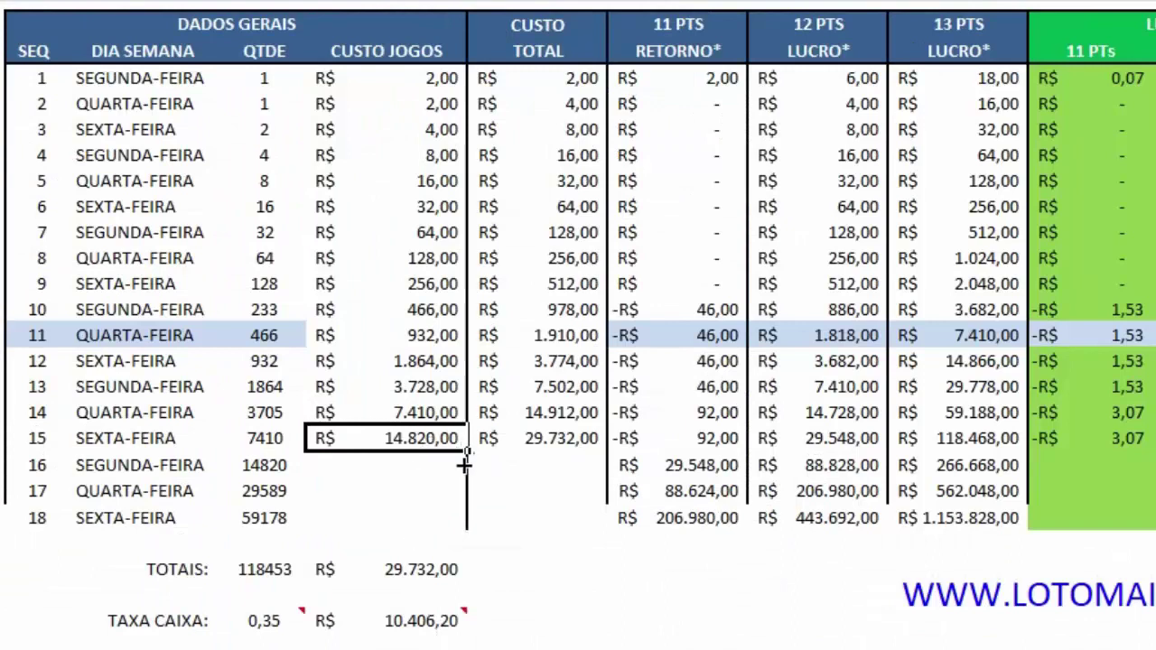
drag(464, 464, 412, 467)
click(412, 467)
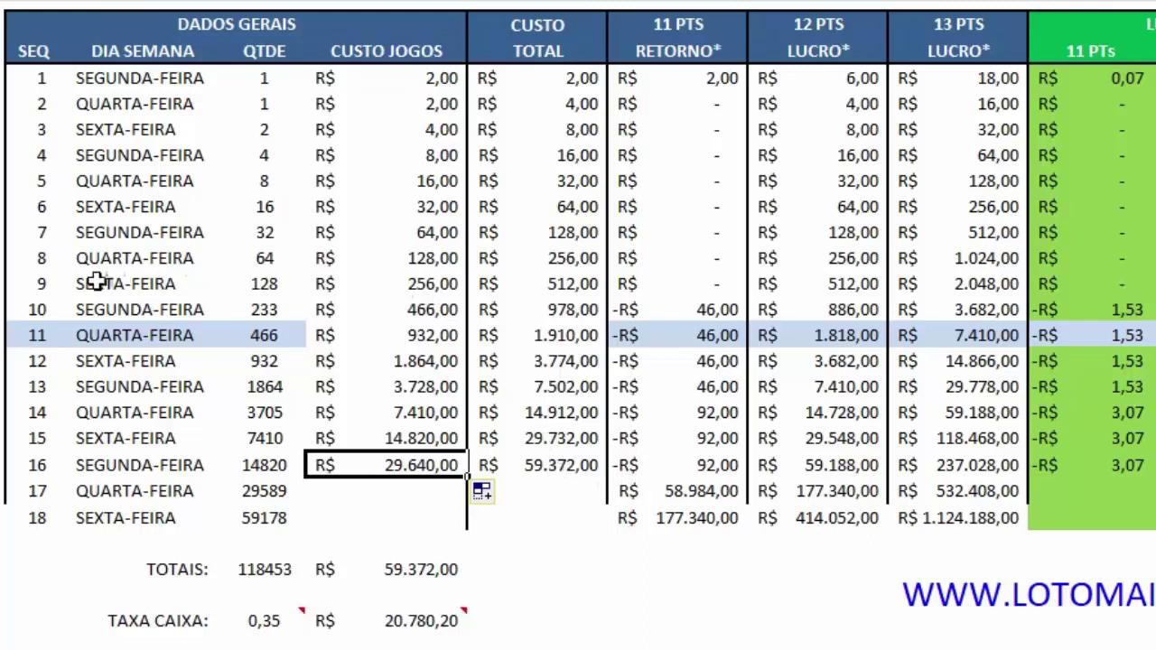
Step: Examine the quantities and game costs of the first nine sequences in the ECONÔMICO table
drag(39, 79, 441, 282)
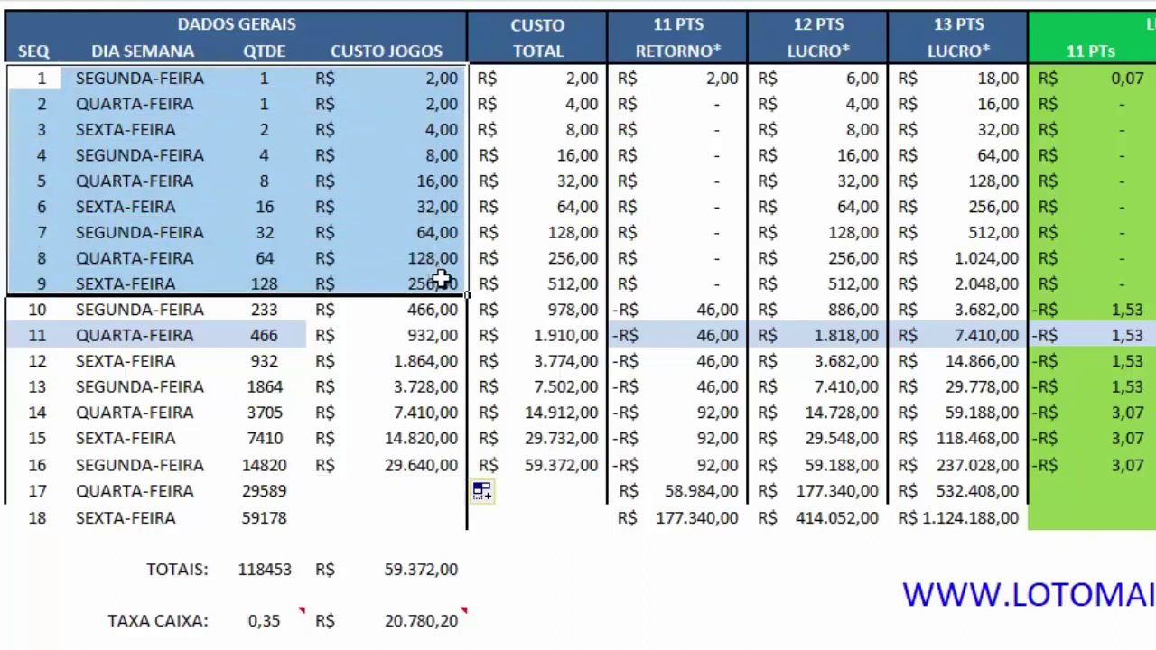
drag(443, 335, 325, 311)
drag(72, 260, 406, 257)
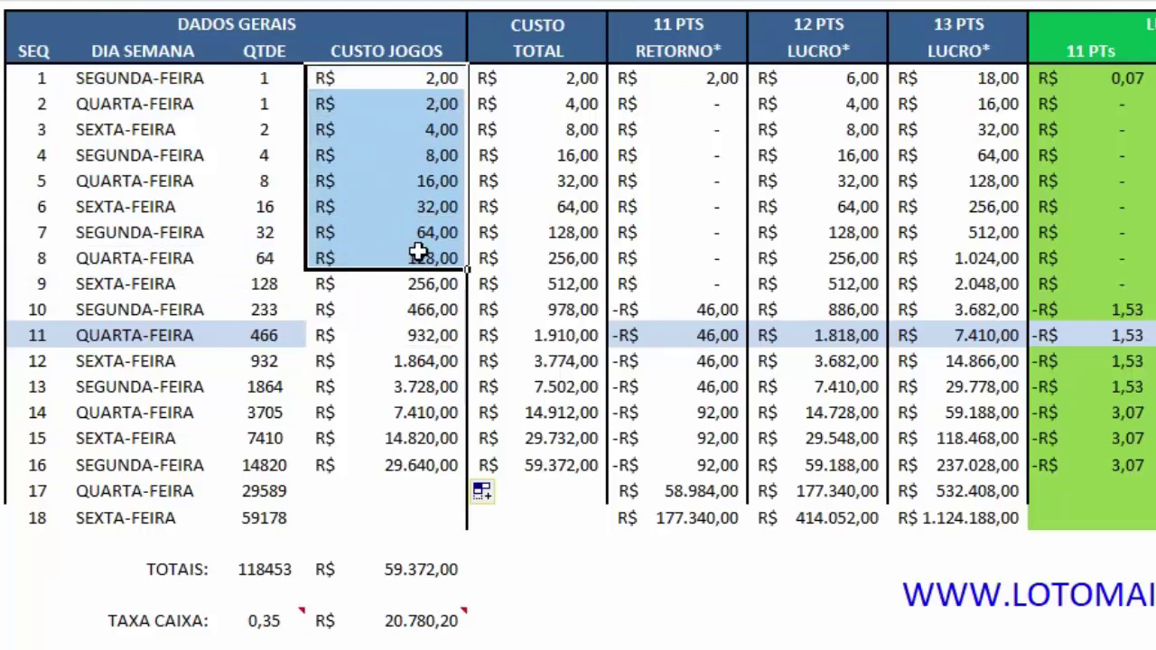
drag(459, 80, 382, 251)
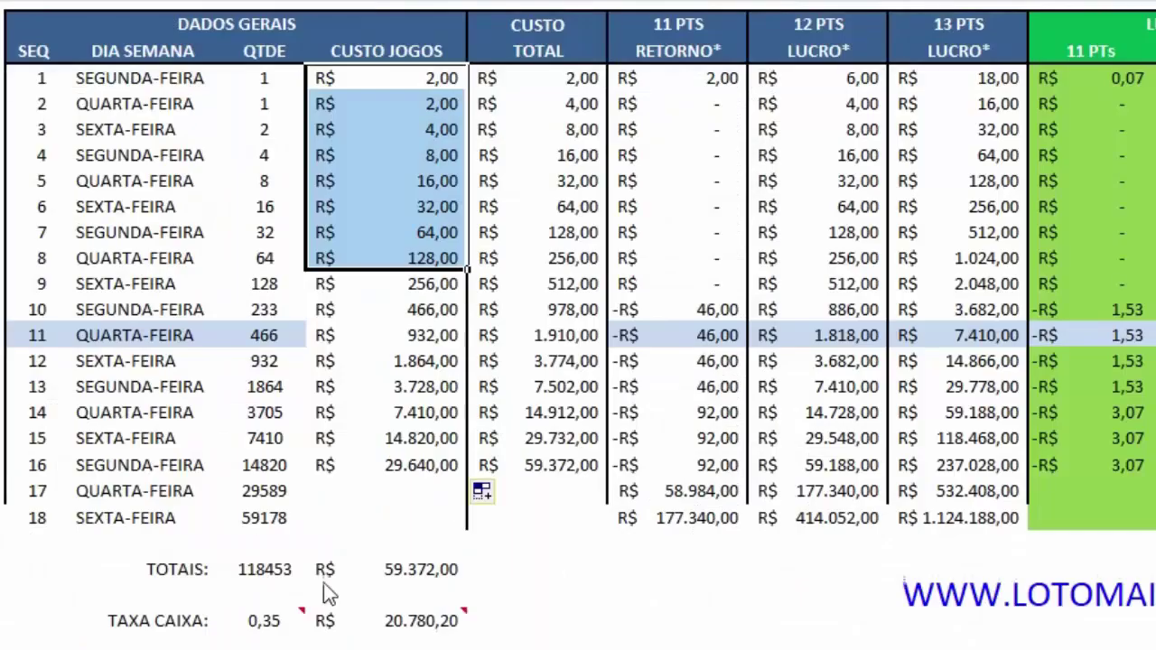
Step: Enter the sequence 16 quantity, 14820, in the ECONÔMICO column of row Nº 86 on the JOGOS FIXOS sheet
click(276, 465)
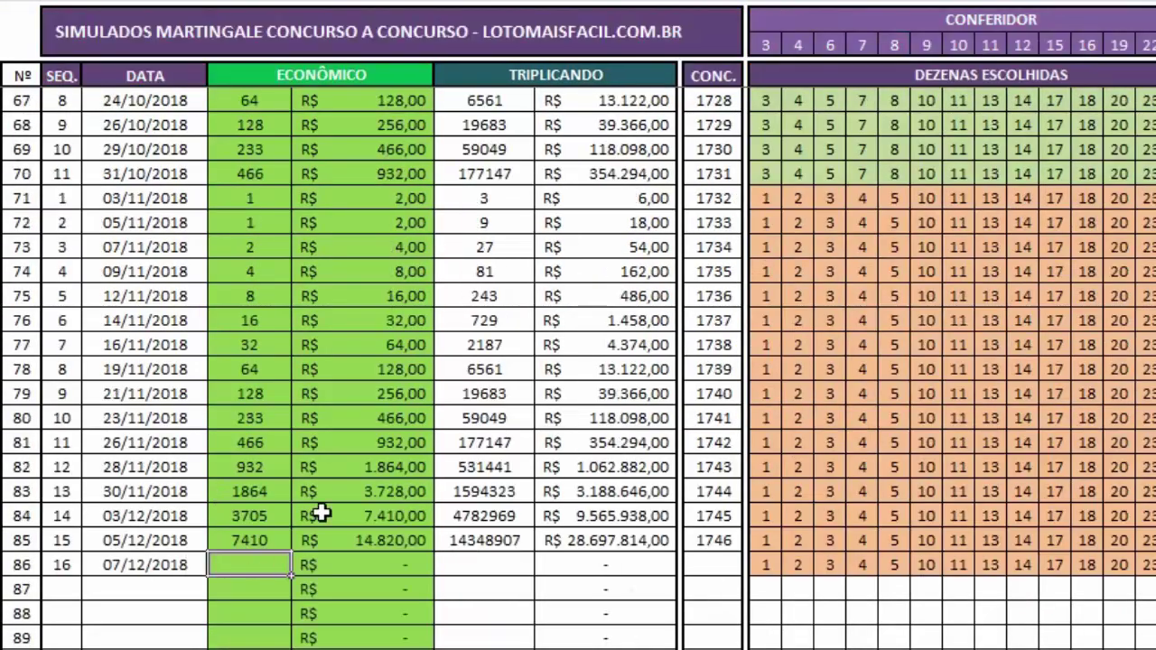
text(148)
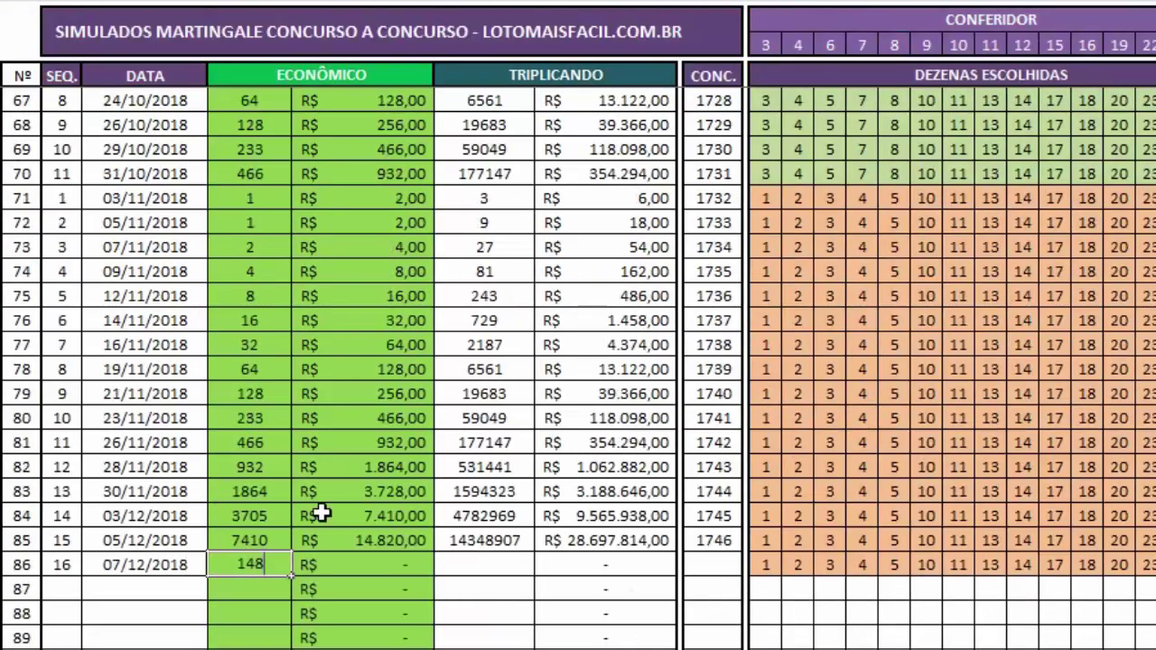
text(20)
key(Tab)
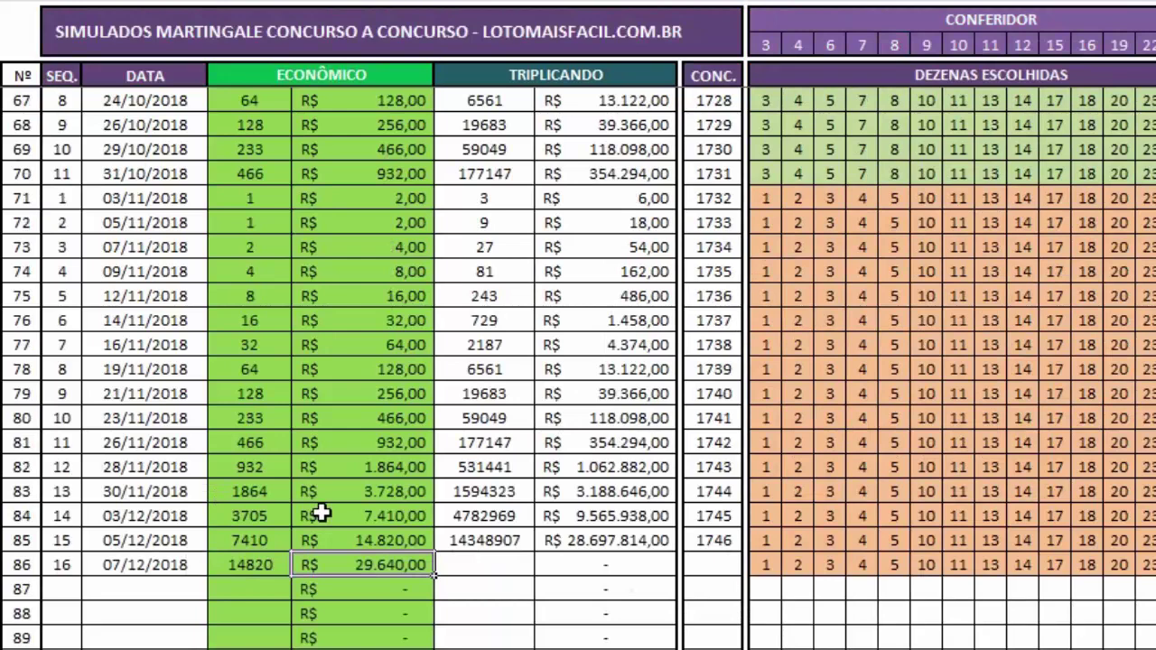
Step: Calculate the TRIPLICANDO quantity of row Nº 86 with the formula =G90*3
click(484, 559)
text(=)
key(Up)
text(*)
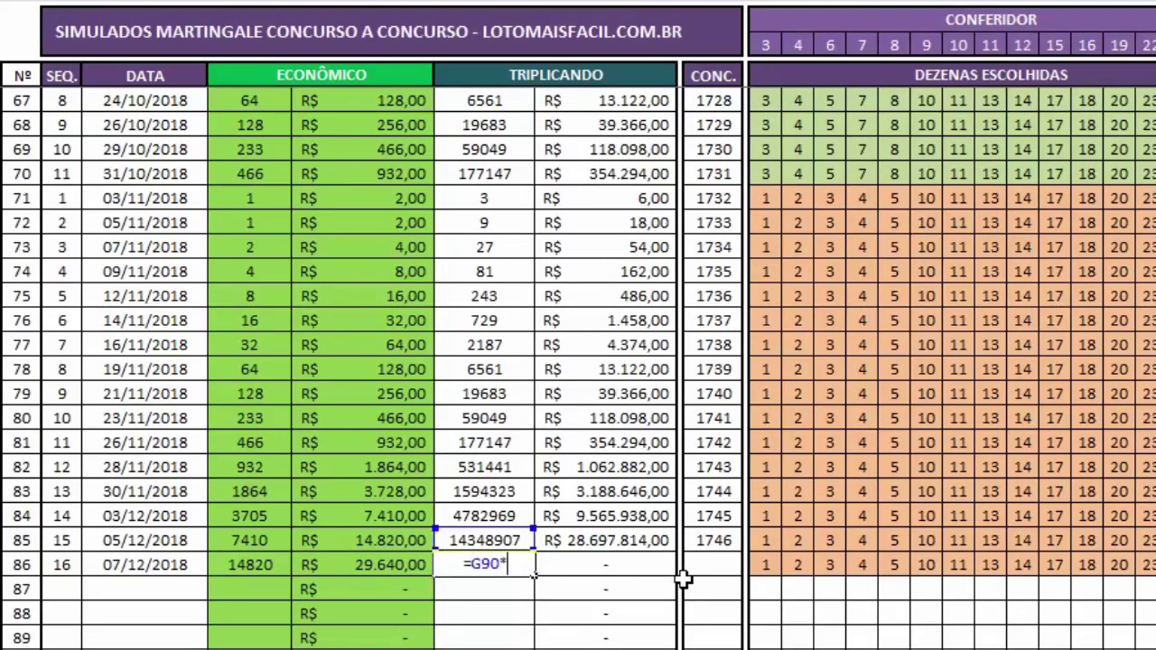
text(3)
key(Return)
Step: Enter 1747 as the contest number (CONC.) of row Nº 86
click(739, 562)
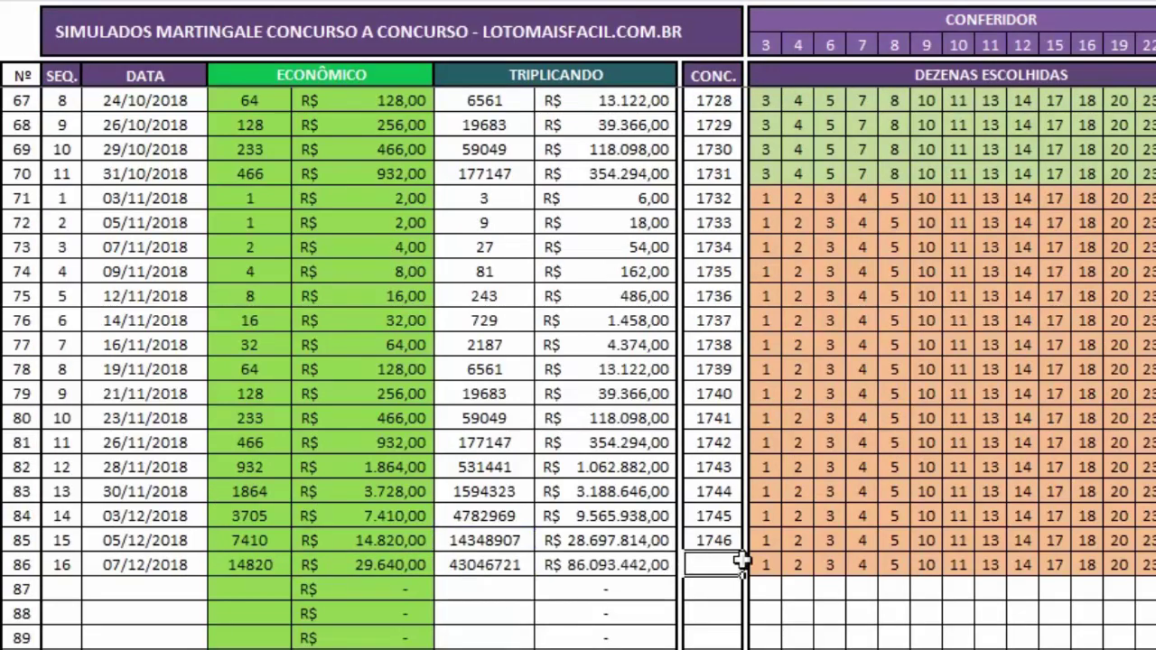
text(1747)
key(Return)
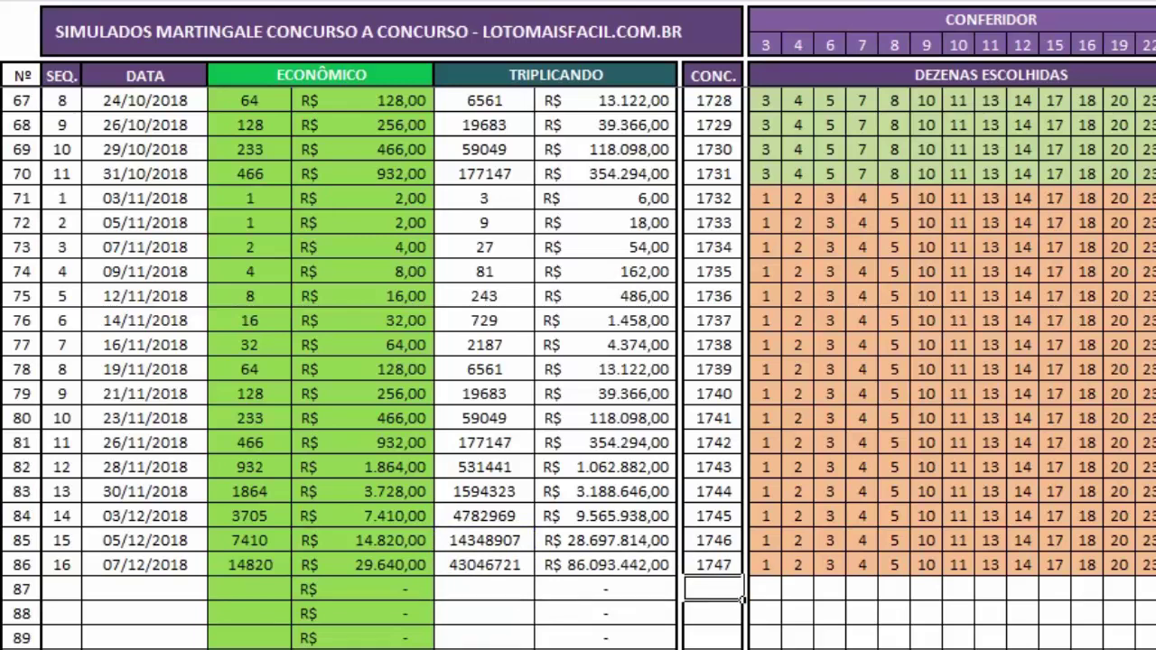
Step: Examine the TRIPLICANDO costs of rows Nº 71 to 86, the earlier sequences, and row Nº 86's tripled quantity and cost
drag(627, 203, 596, 566)
click(597, 565)
drag(601, 198, 632, 276)
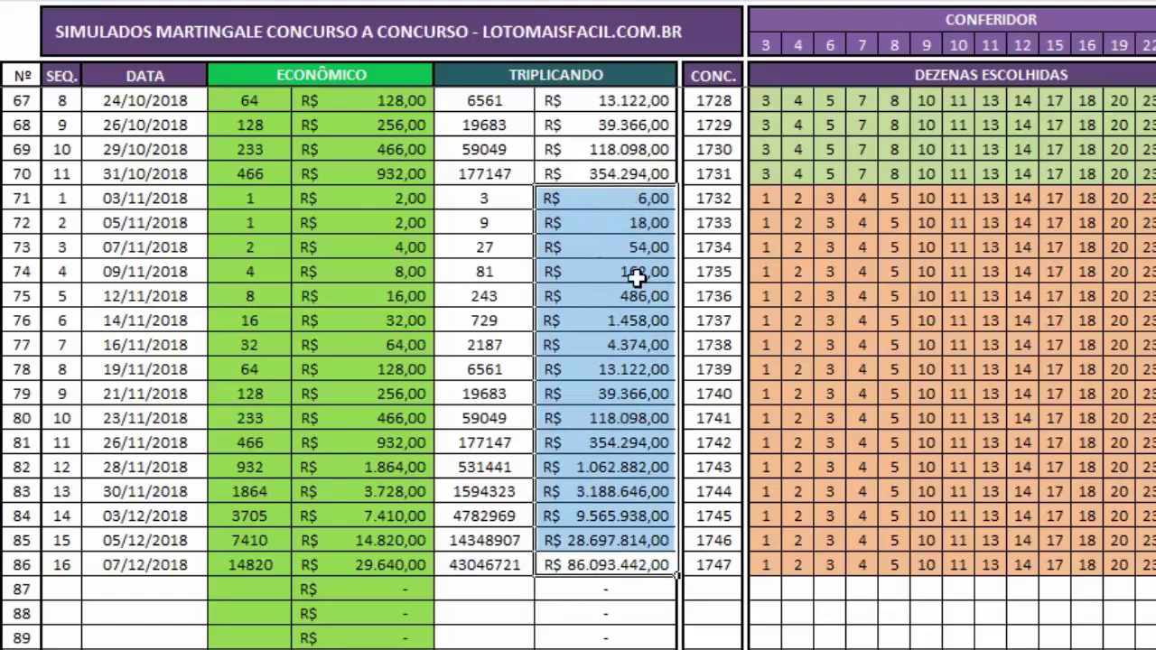
scroll(656, 346, up, 9)
scroll(656, 346, up, 13)
scroll(665, 392, down, 20)
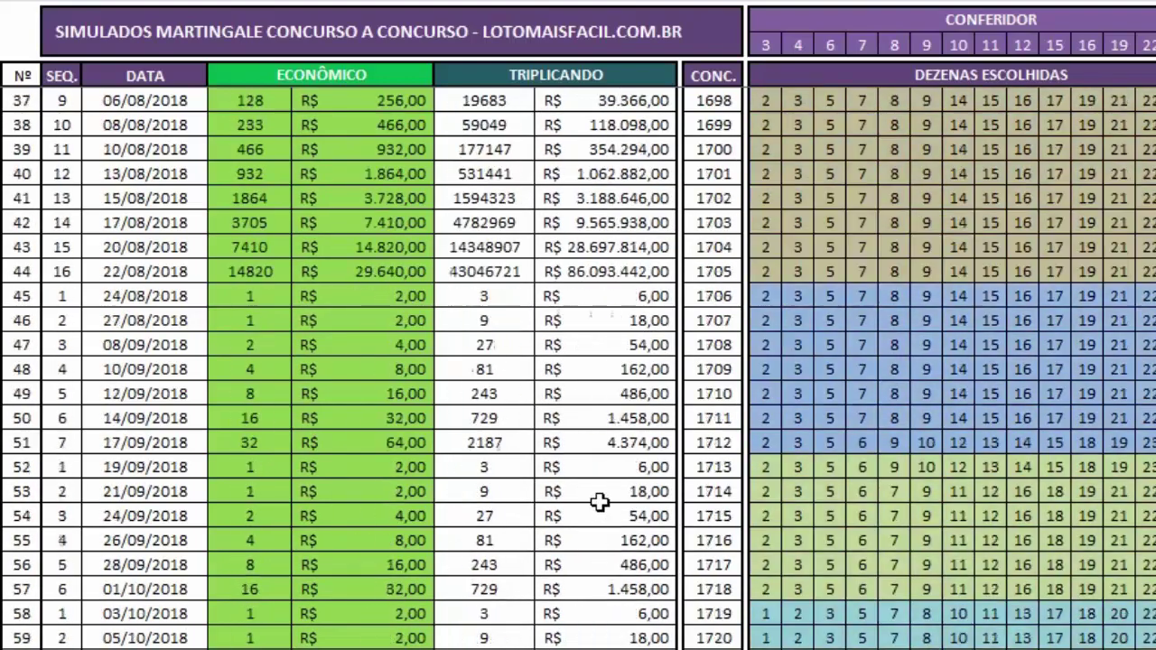
scroll(600, 502, down, 5)
click(822, 300)
scroll(702, 392, up, 2)
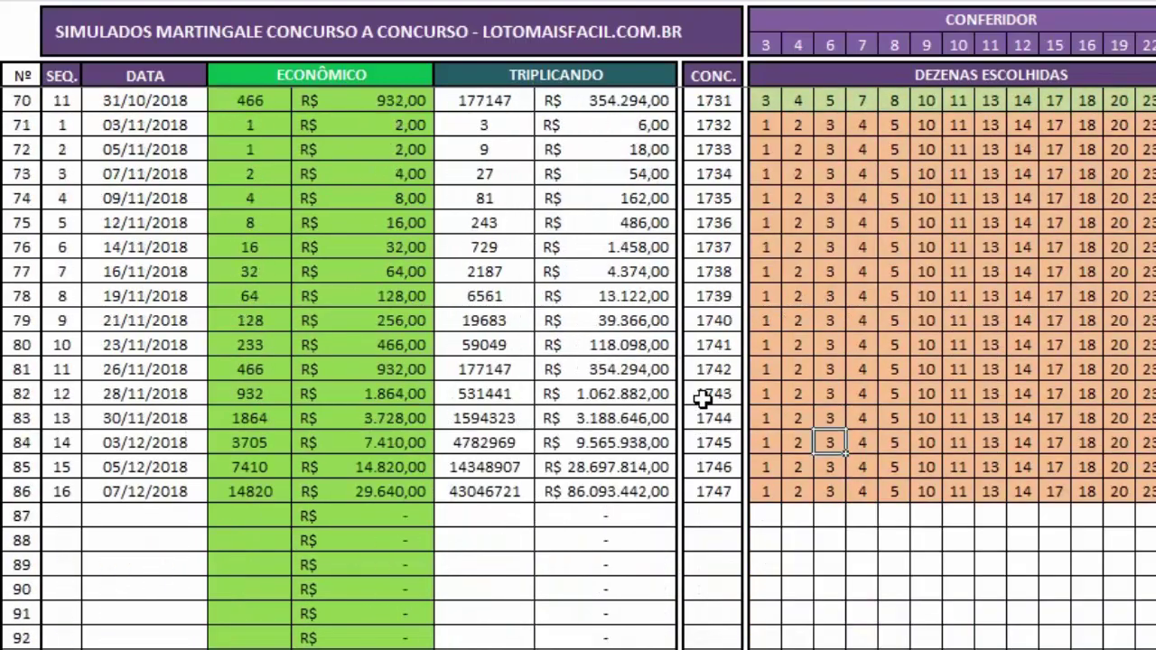
click(570, 477)
click(578, 489)
scroll(650, 495, down, 1)
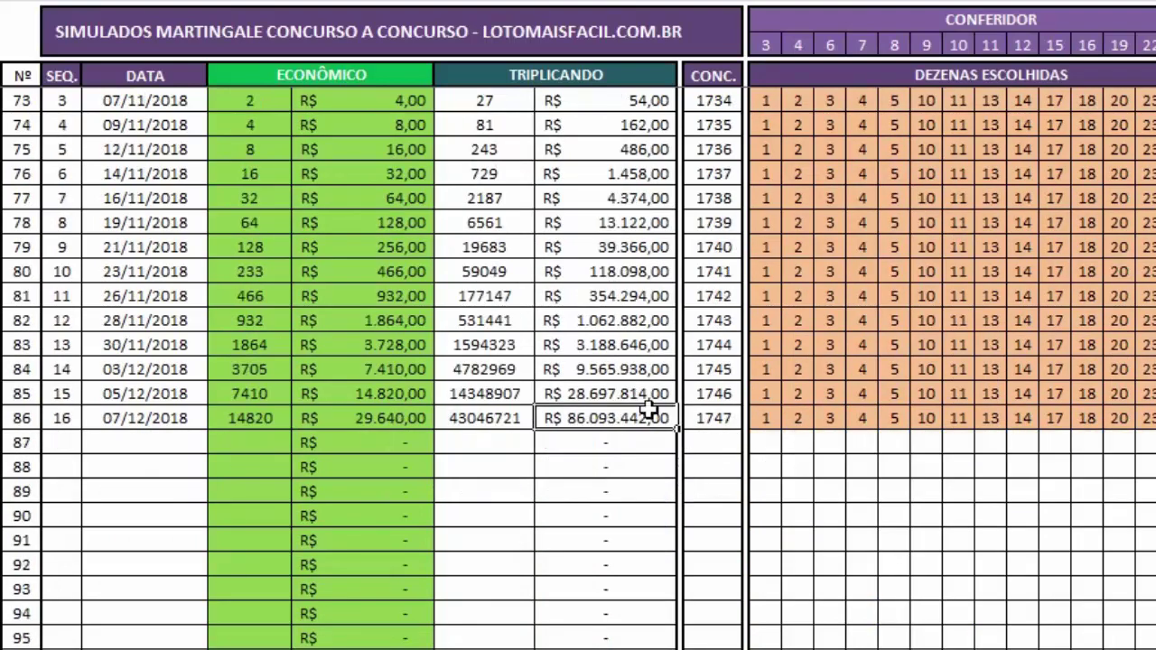
drag(508, 418, 594, 418)
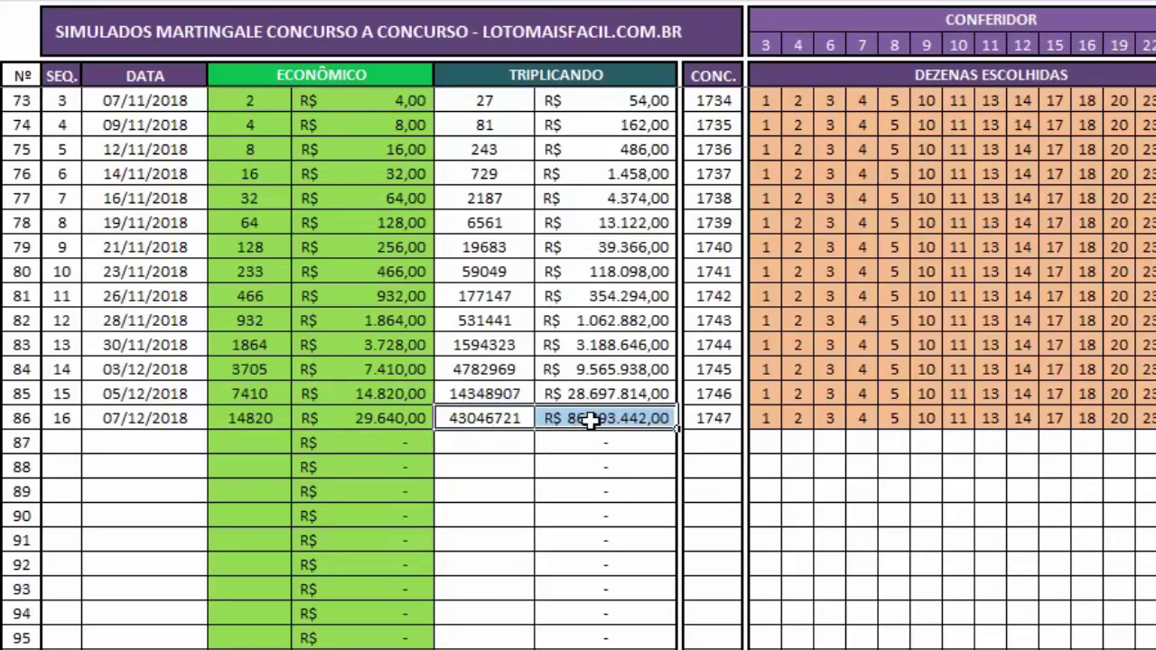
Step: Copy the 15 CONFERIDOR numbers from the JOGOS FIXOS sheet into the CONFERIDOR row of the JOGOS MUDANDO sheet
click(594, 418)
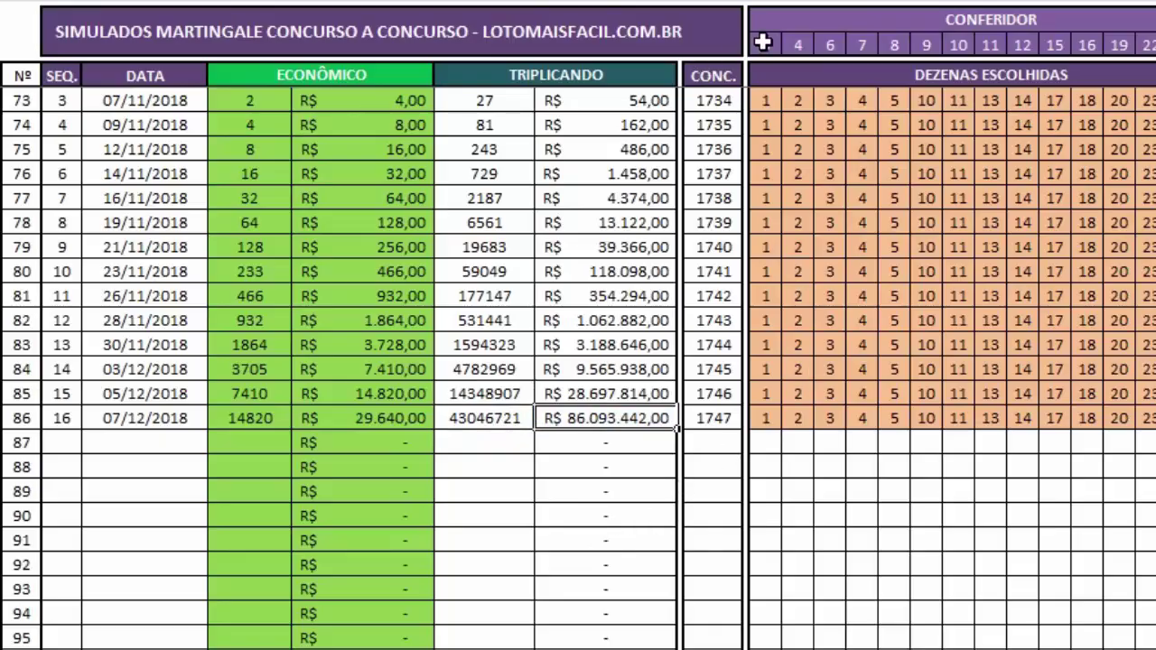
drag(764, 44, 1151, 44)
key(ctrl+c)
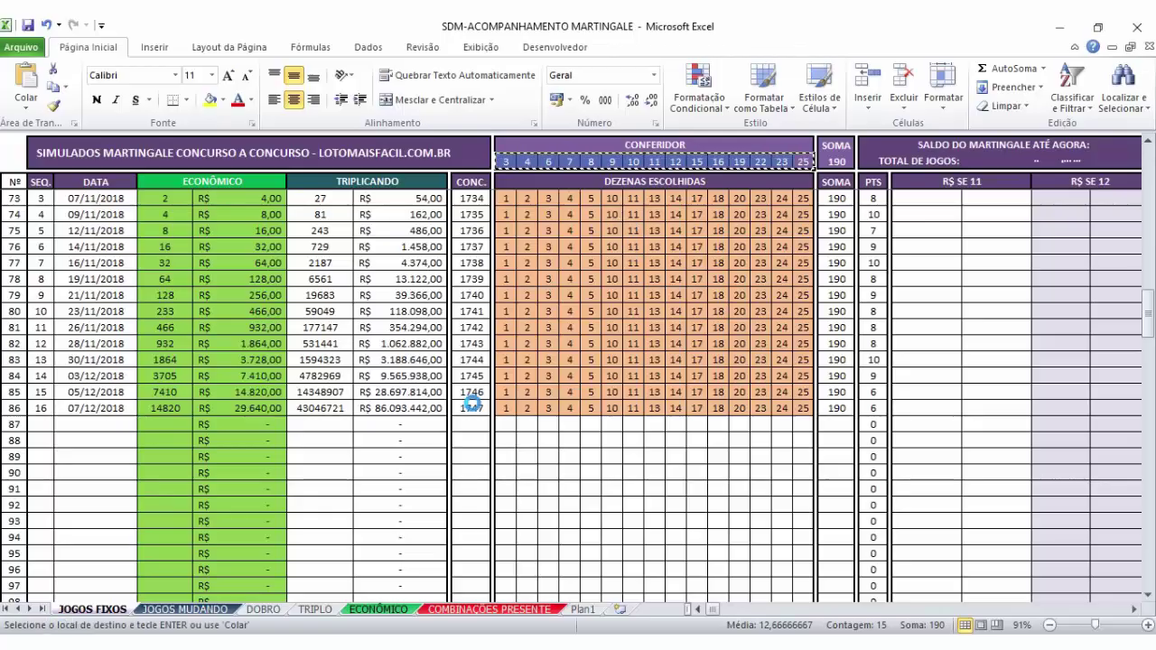
click(176, 609)
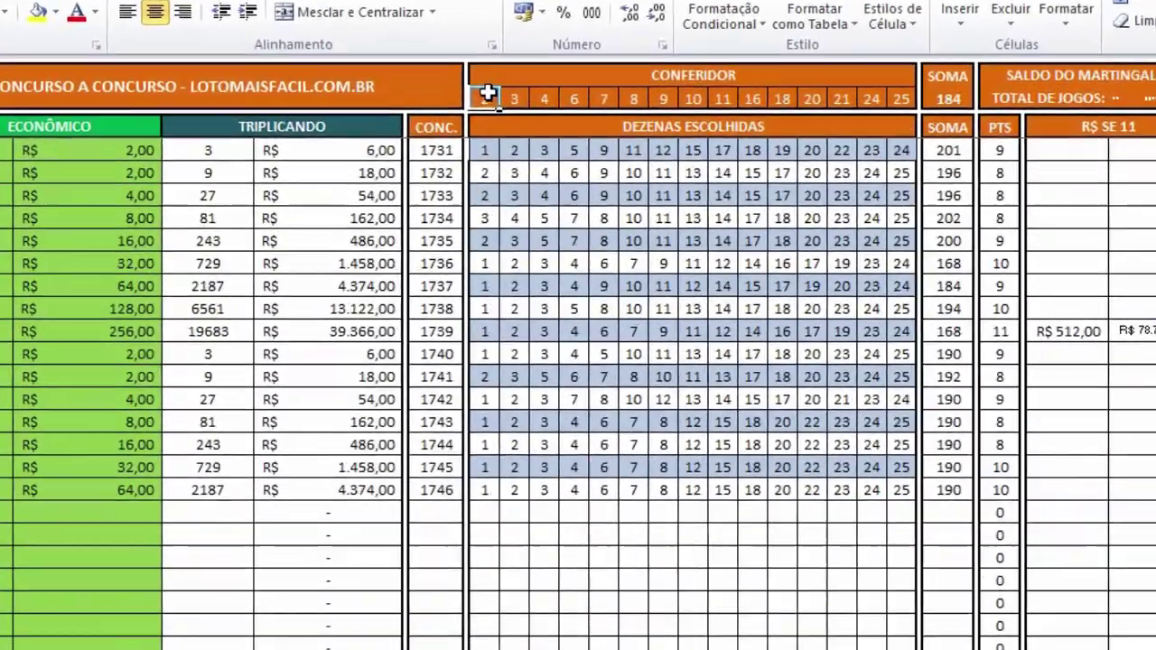
right_click(487, 93)
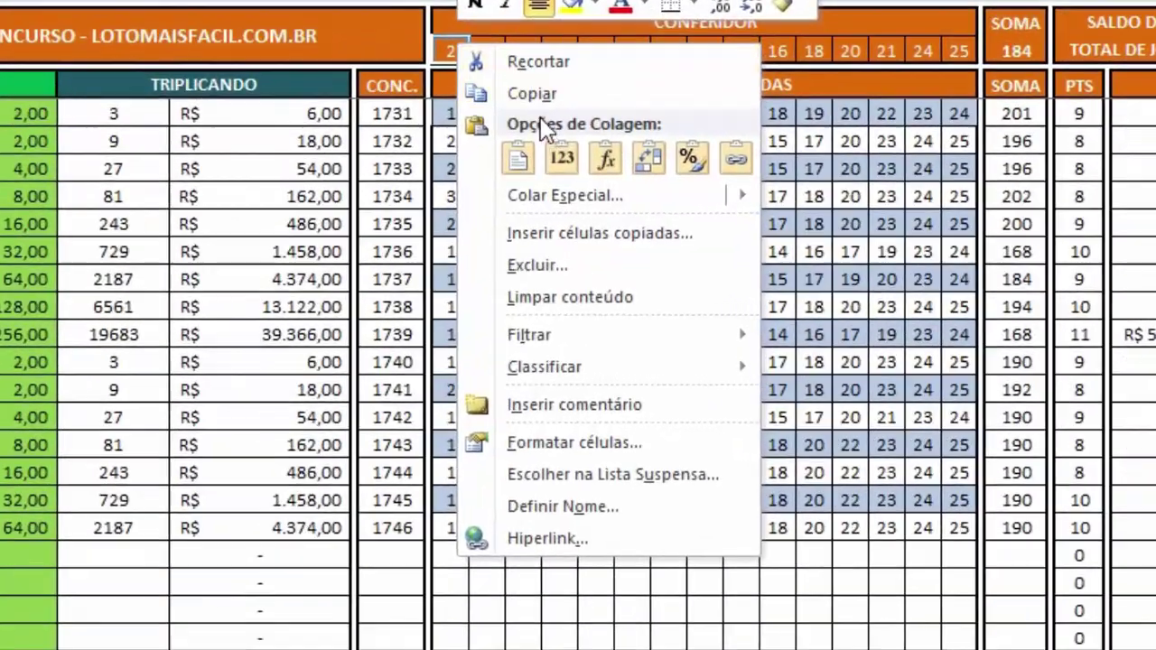
click(573, 194)
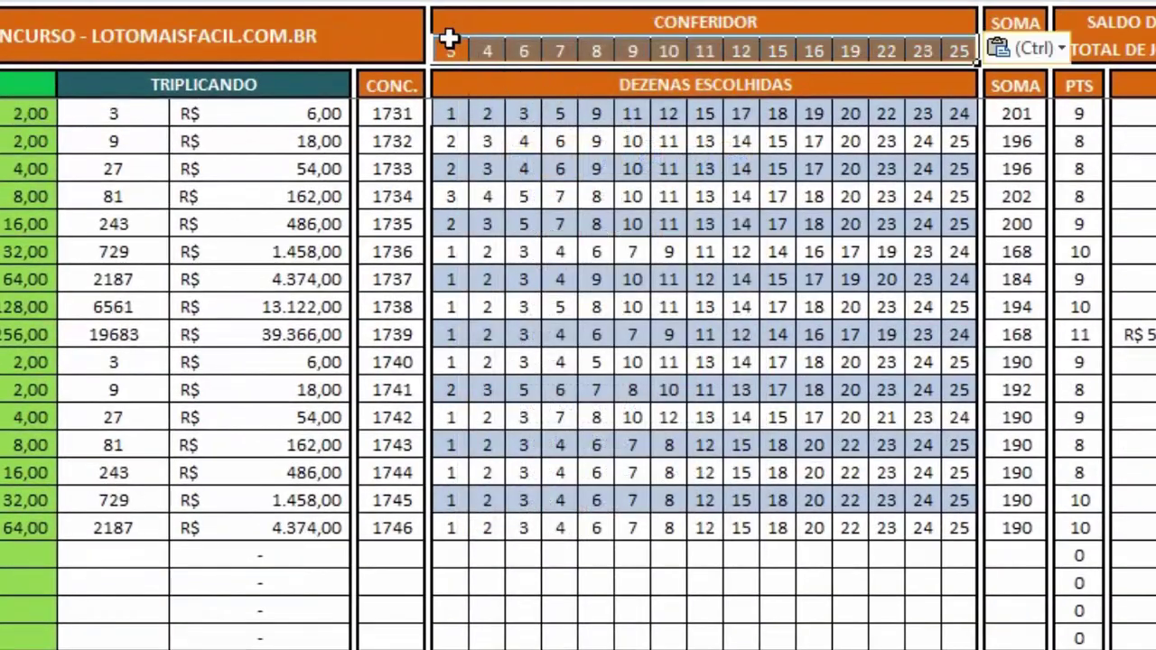
click(777, 307)
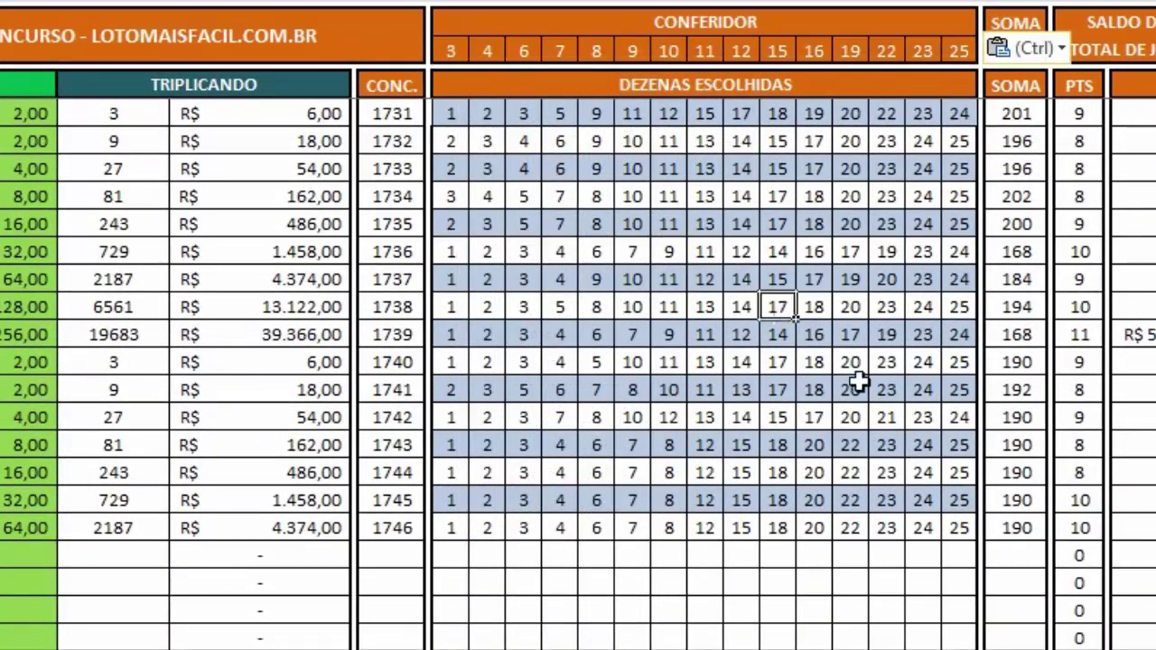
Step: Check the PTS score of contest 1746 on the JOGOS MUDANDO sheet
click(1092, 528)
double_click(1101, 530)
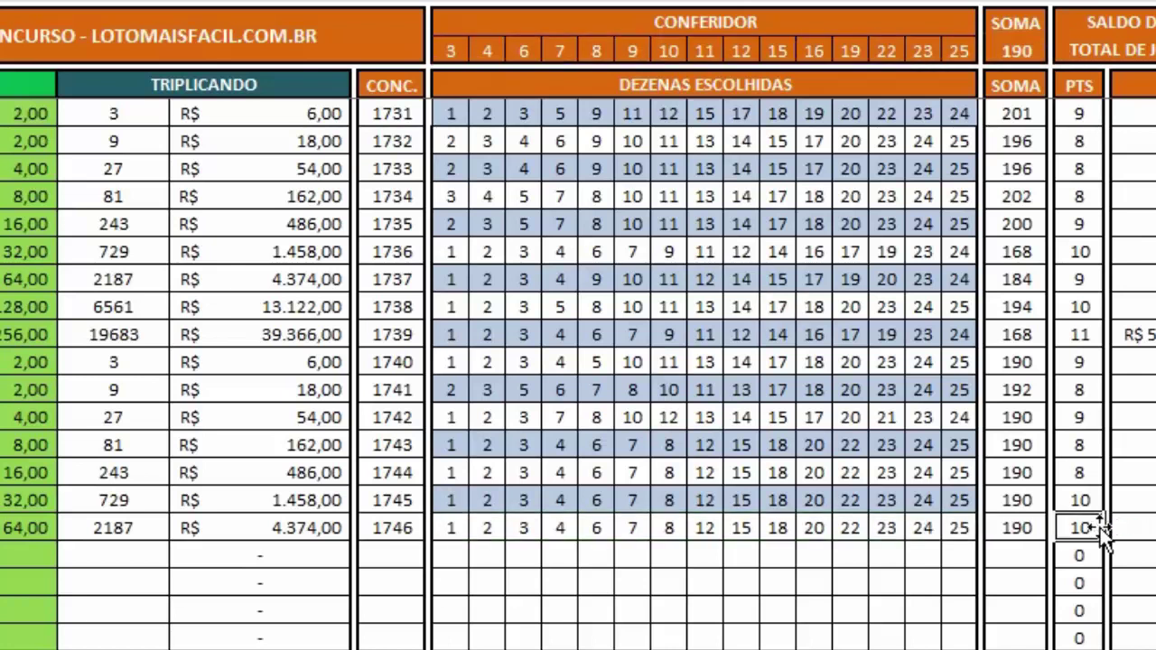
key(Return)
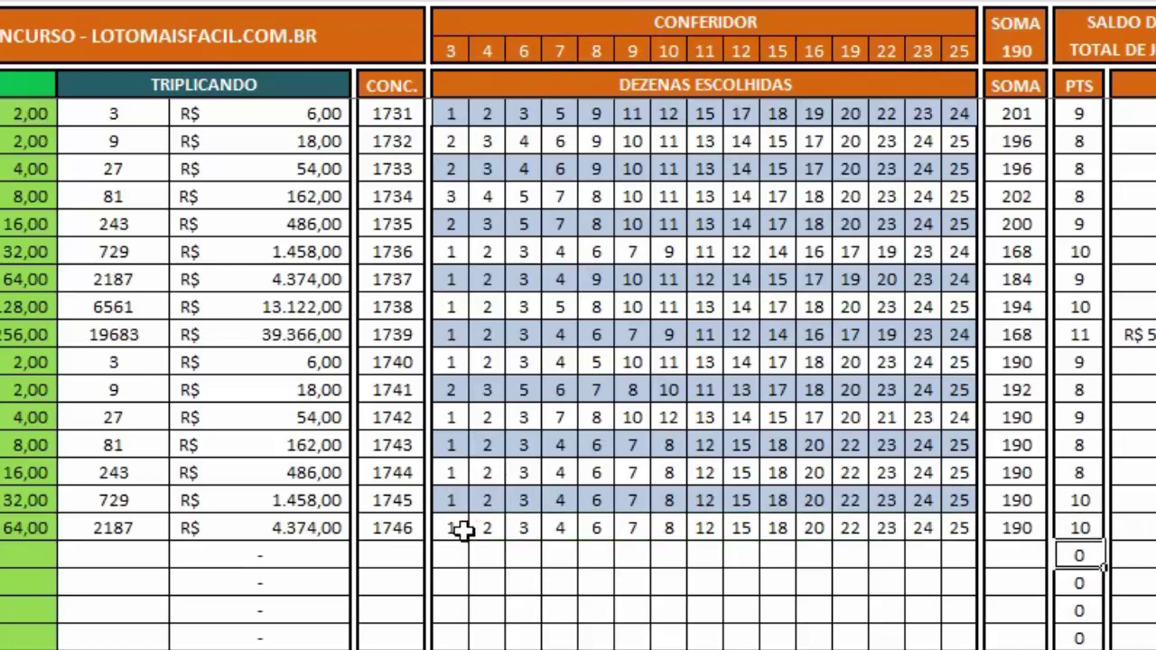
Step: Copy the DEZENAS ESCOLHIDAS of contest 1745 into row Nº 86, keeping all 15 numbers
drag(456, 529, 676, 524)
drag(451, 501, 955, 496)
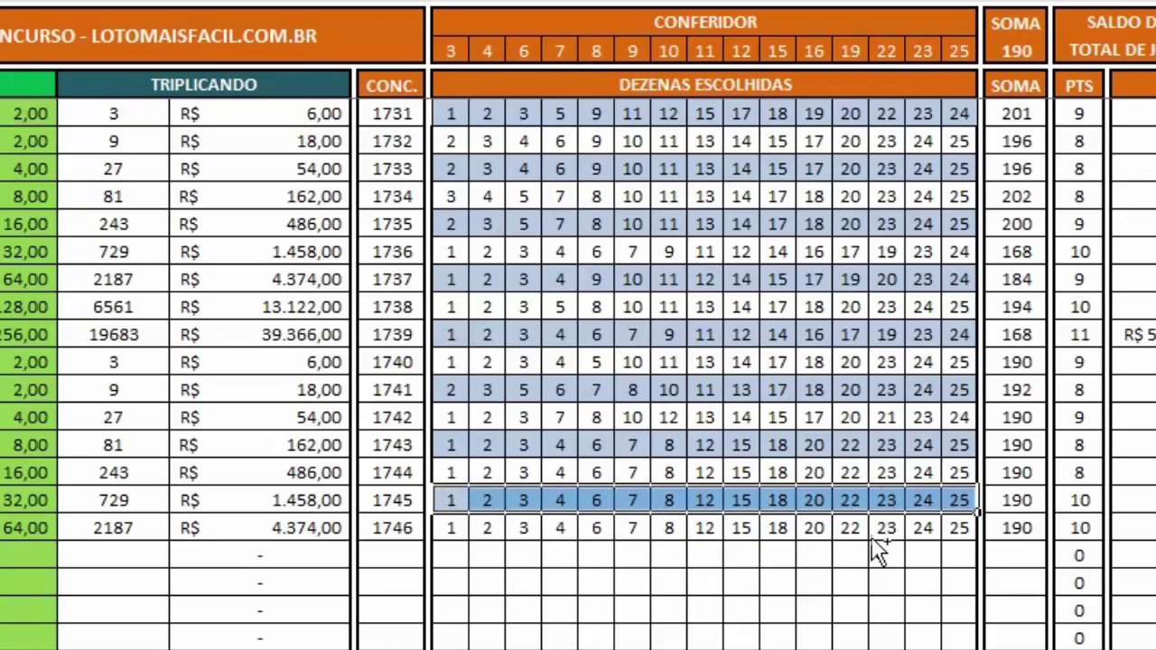
key(ctrl+c)
click(450, 555)
key(ctrl+v)
key(BackSpace)
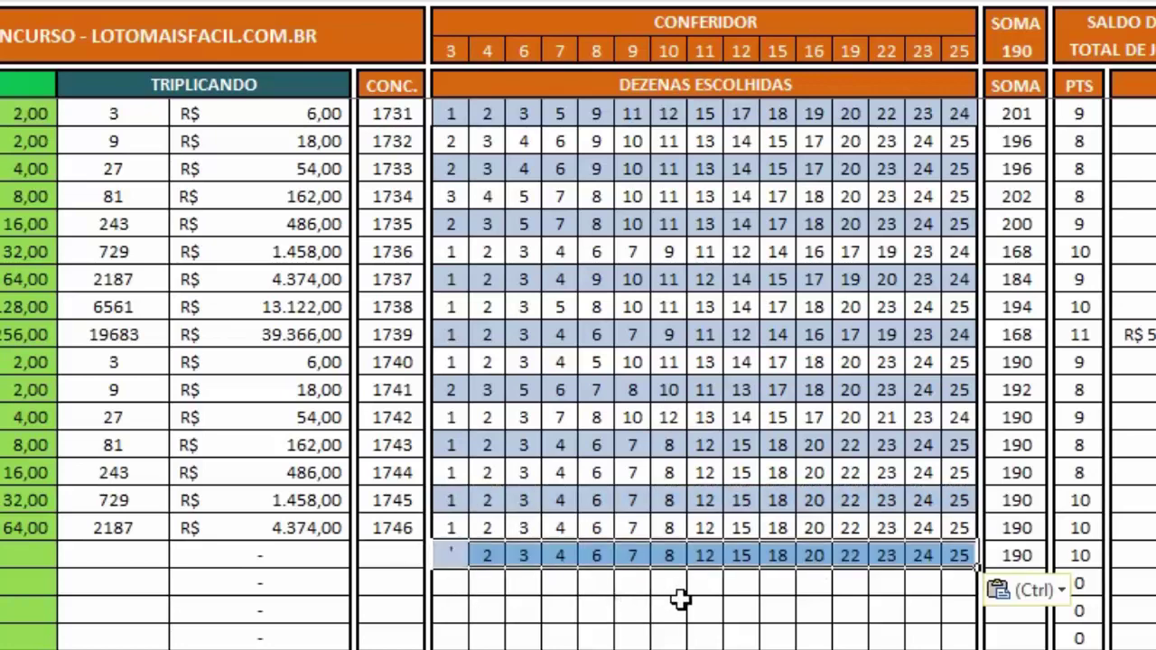
key(Return)
key(ctrl+z)
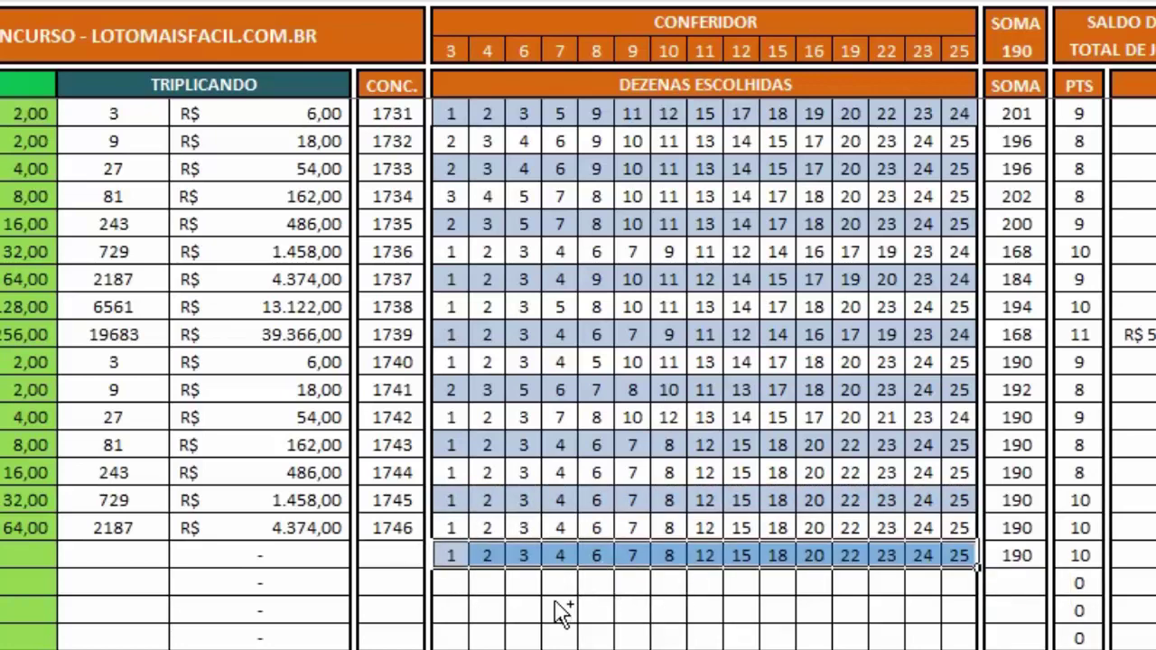
click(488, 610)
Step: Enter 1747 as the contest number (CONC.) of row Nº 86 on the JOGOS MUDANDO sheet
click(391, 556)
text(1747)
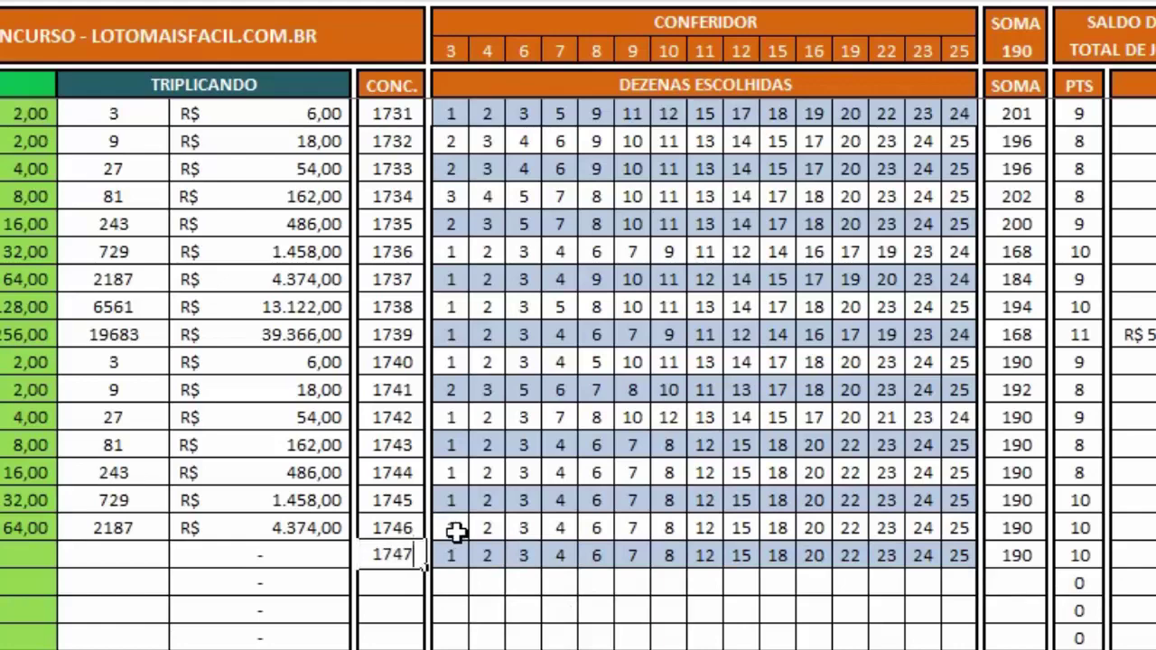
key(Return)
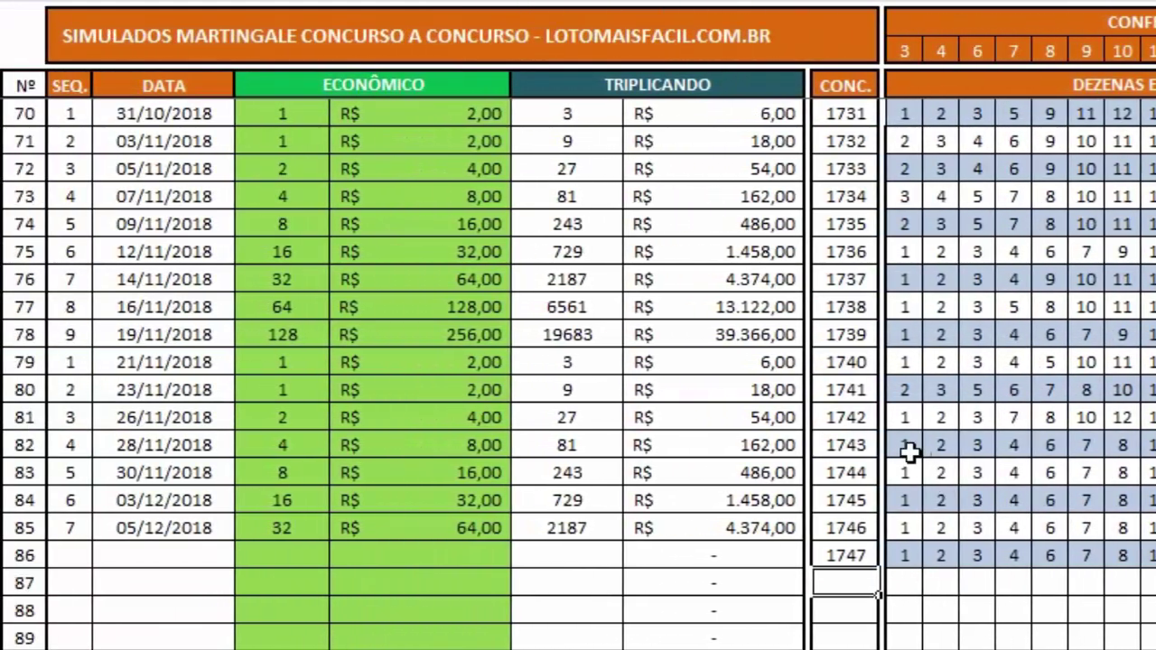
drag(800, 446, 941, 555)
click(904, 555)
Step: Enter sequence number 8 and the date 07/12/2018 in row Nº 86
click(72, 554)
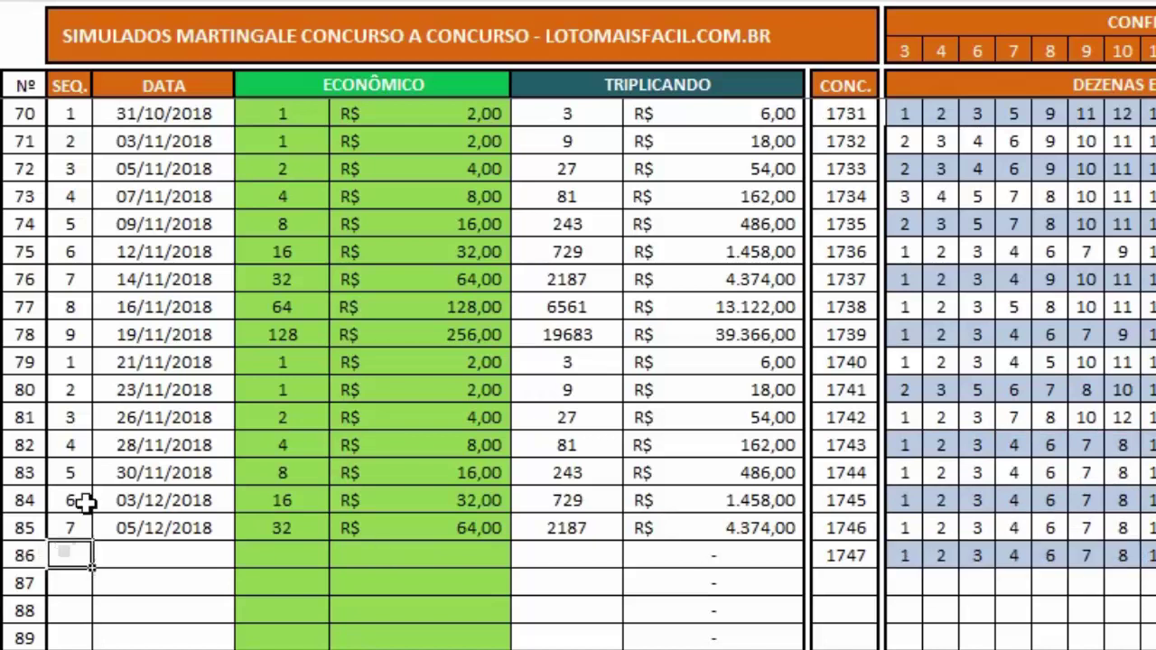
text(8)
key(Tab)
text(07/12)
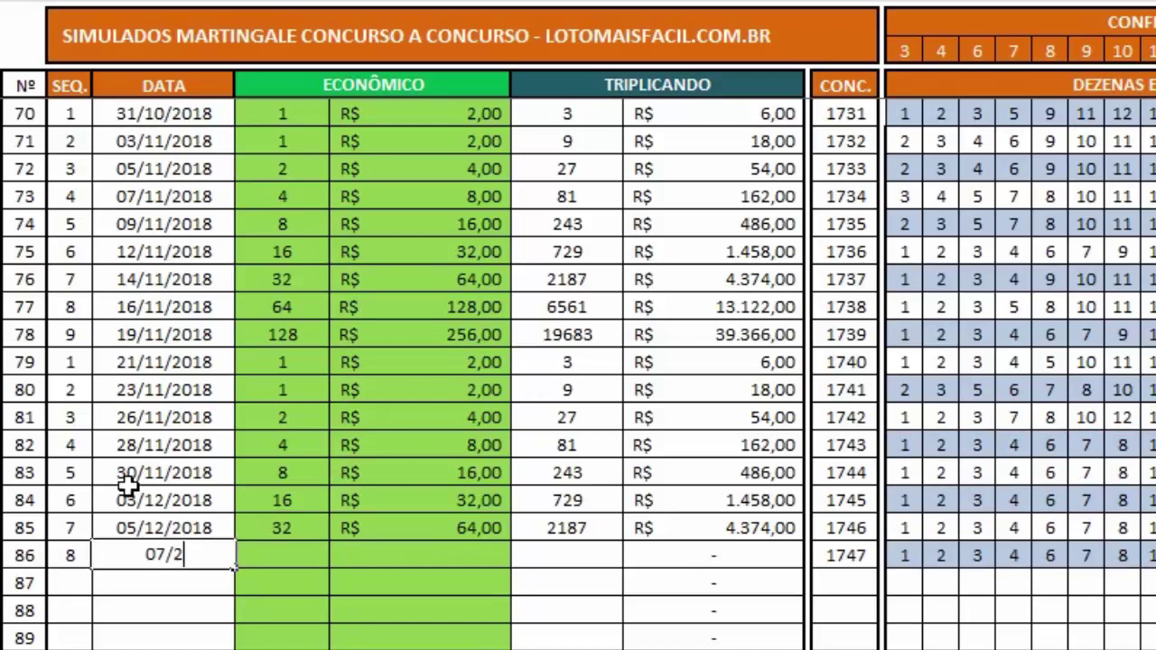
key(BackSpace)
text(12/2018)
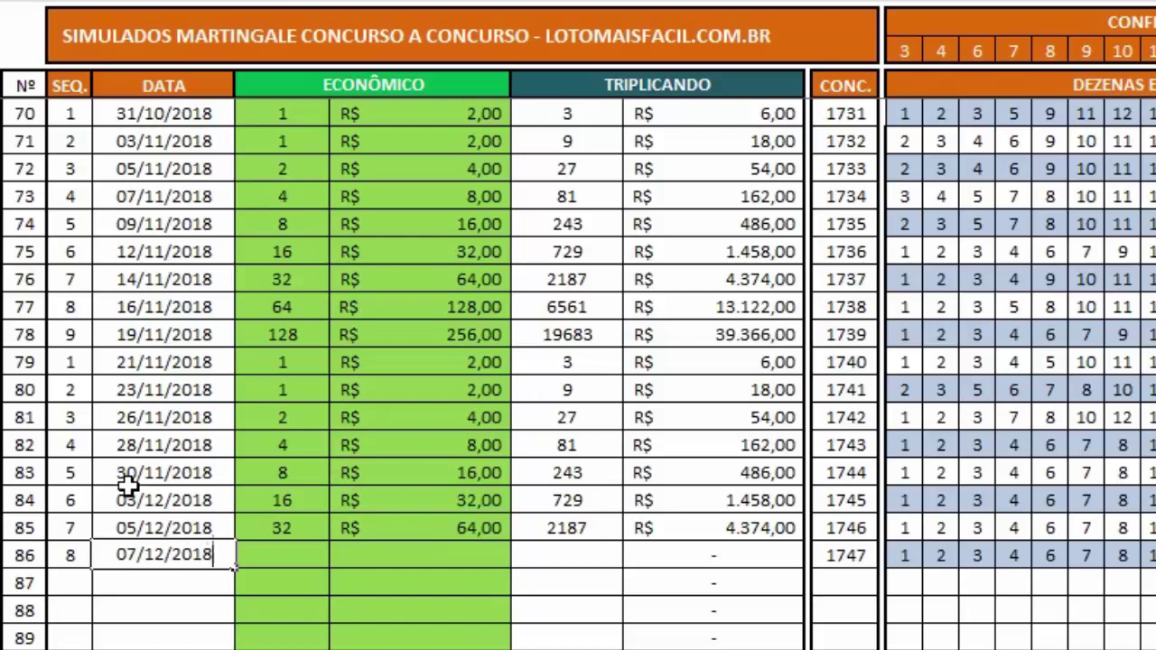
key(Tab)
Step: Enter 64 as the ECONÔMICO quantity of row Nº 86
text(6)
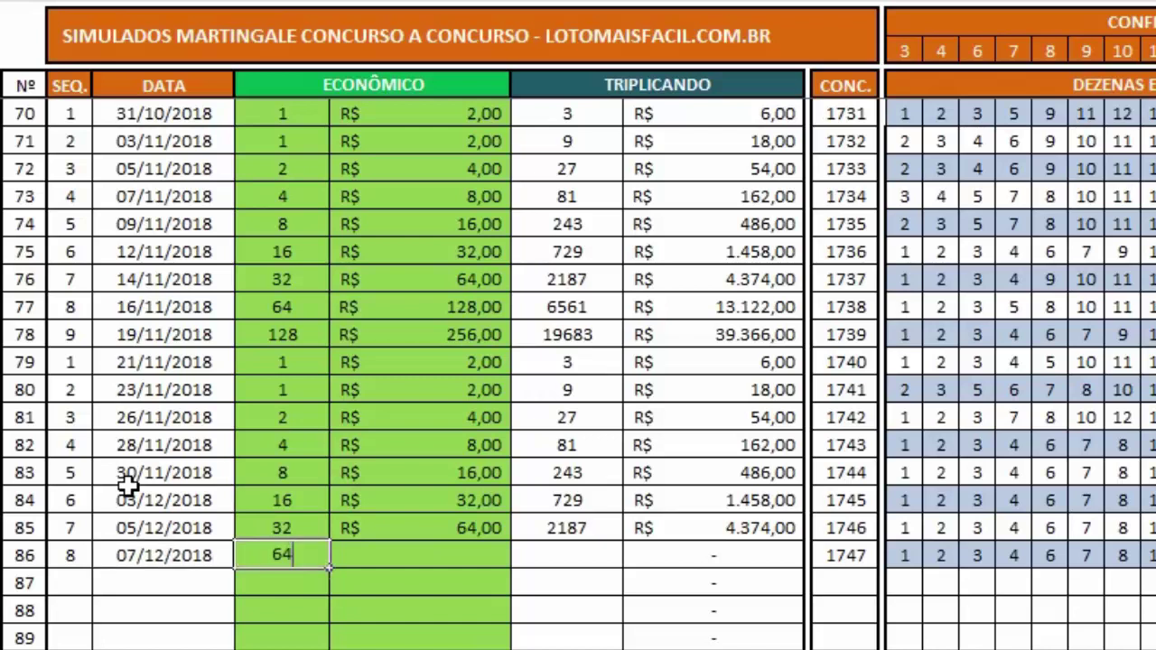
text(4)
key(Tab)
key(Tab)
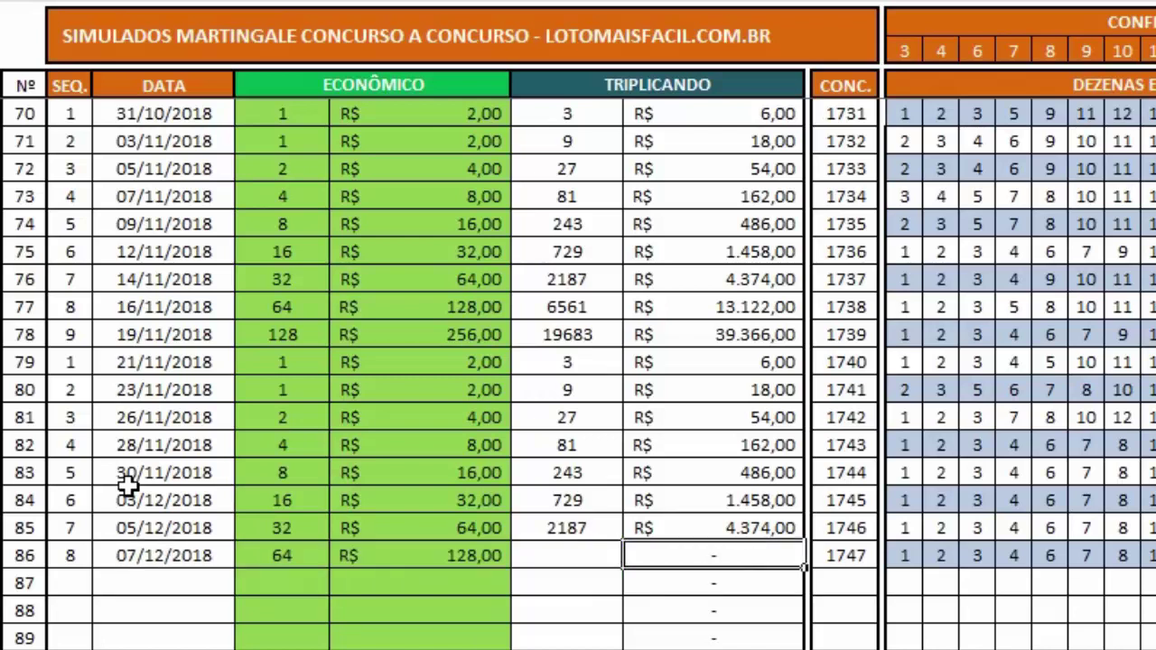
Step: Calculate row Nº 86's TRIPLICANDO quantity on the JOGOS MUDANDO sheet with the formula =G90*3
text(=)
key(Up)
text(*3)
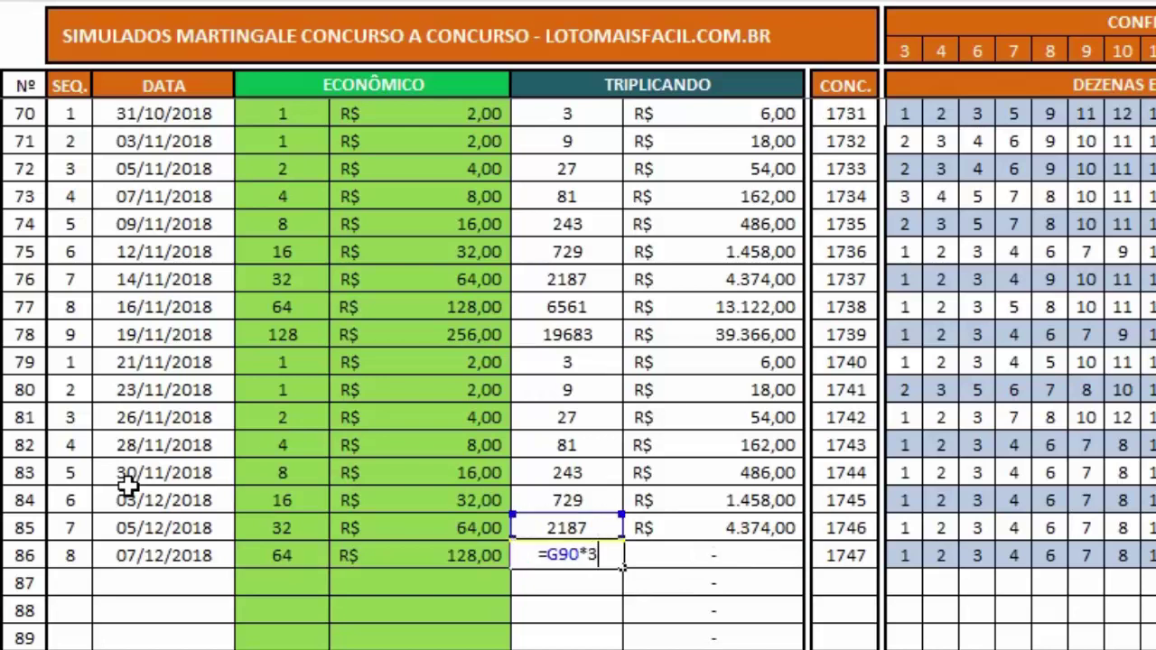
key(Return)
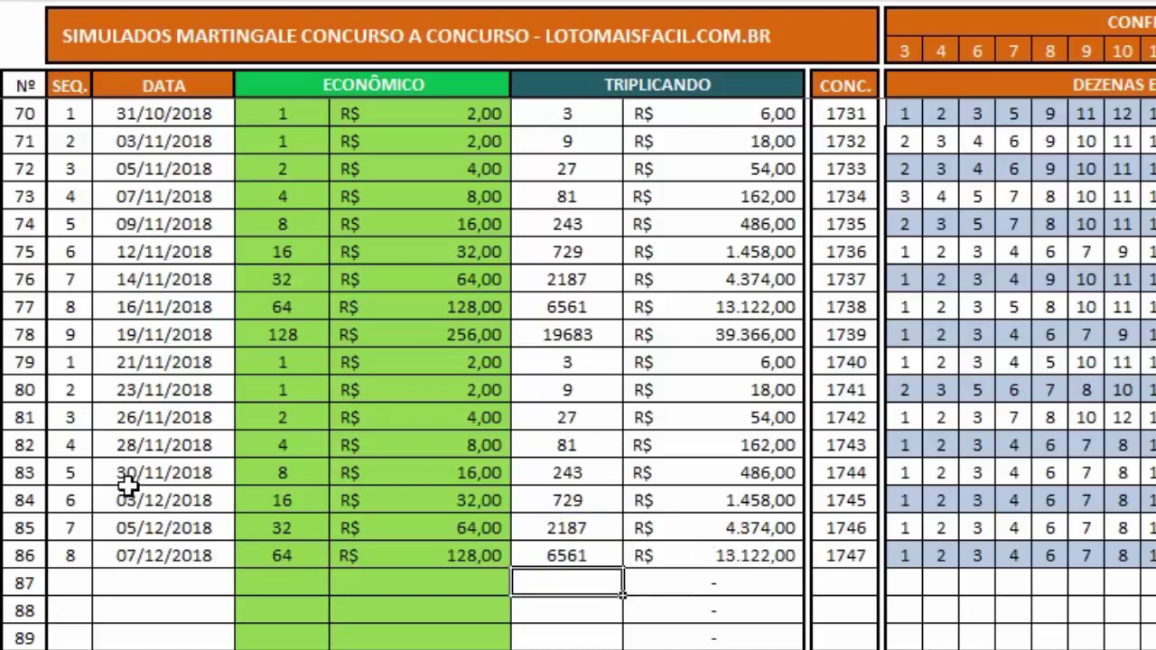
Step: Examine row Nº 86's TRIPLICANDO cost and chosen numbers, comparing them with the CONFERIDOR and the earlier games
click(727, 553)
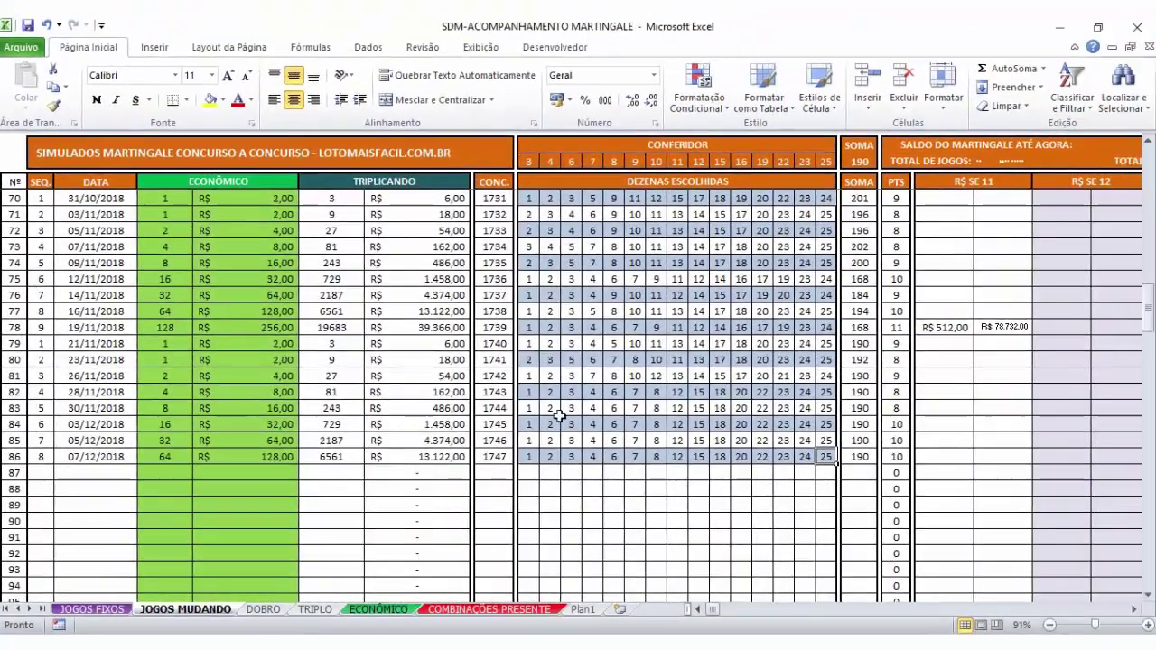
click(533, 456)
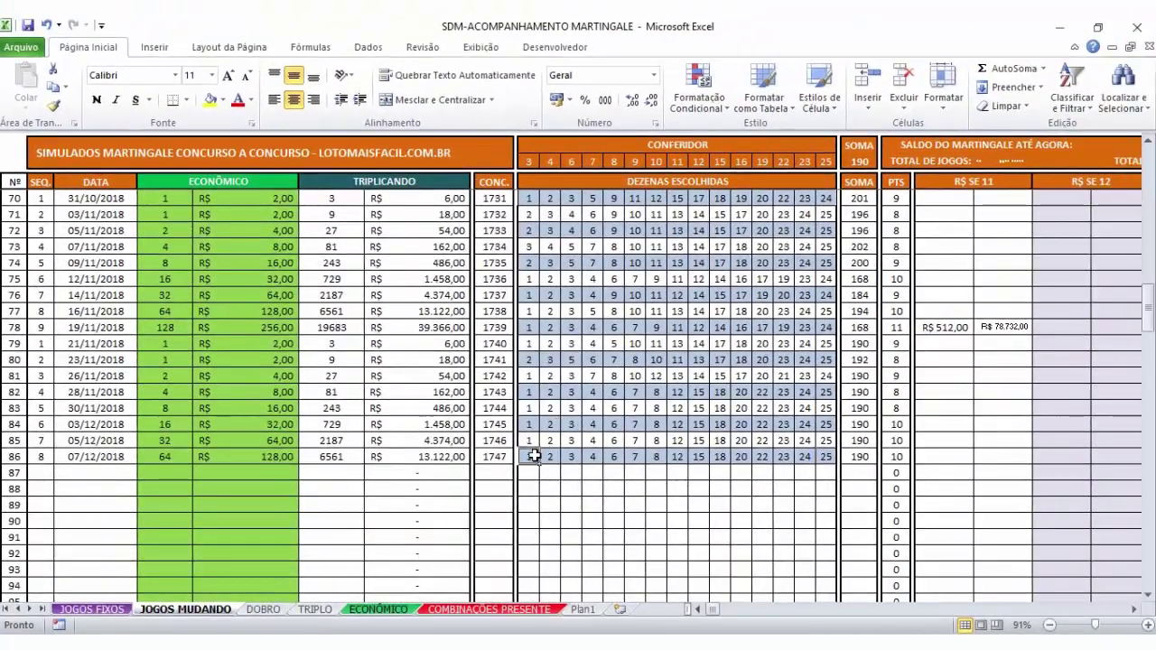
drag(894, 457, 526, 463)
click(525, 459)
click(568, 180)
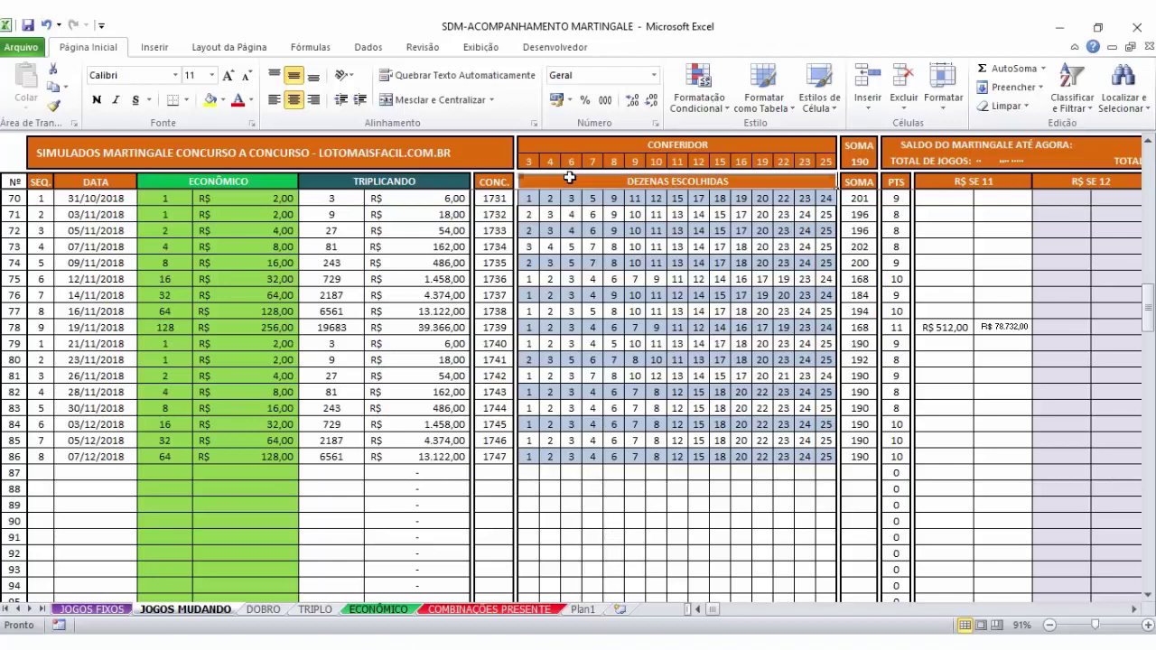
click(591, 214)
click(528, 198)
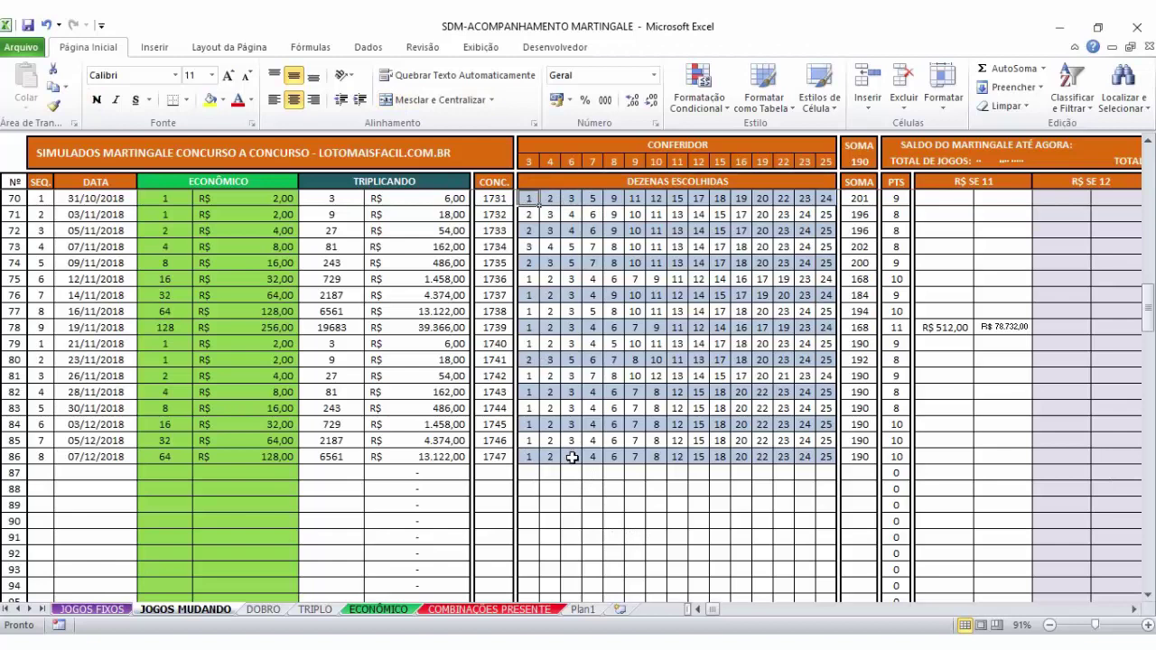
click(36, 471)
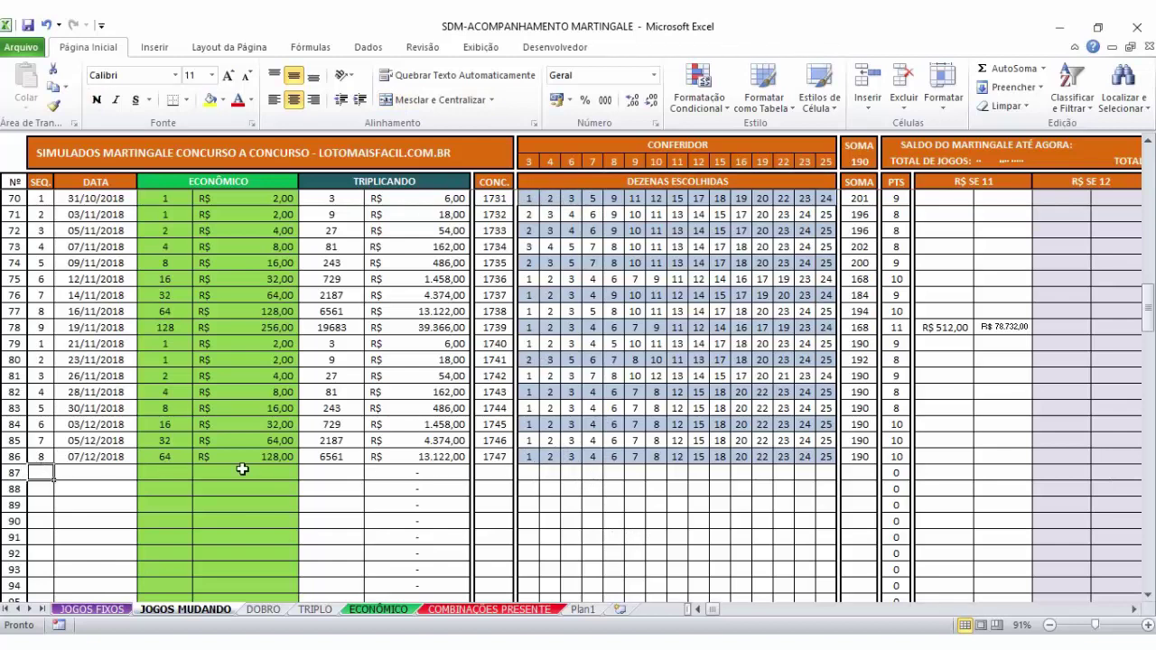
Step: Review the ten prize-winning combinations, columns D1 to D15, on the COMBINAÇÕES PRESENTE sheet
click(487, 610)
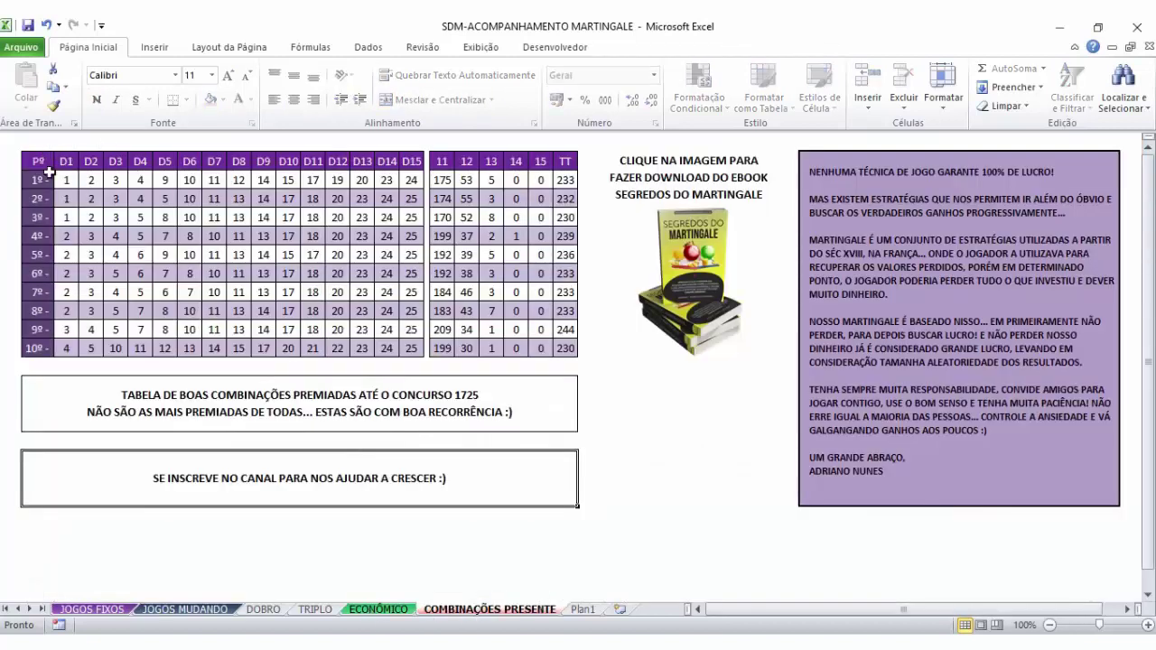
drag(63, 178, 412, 345)
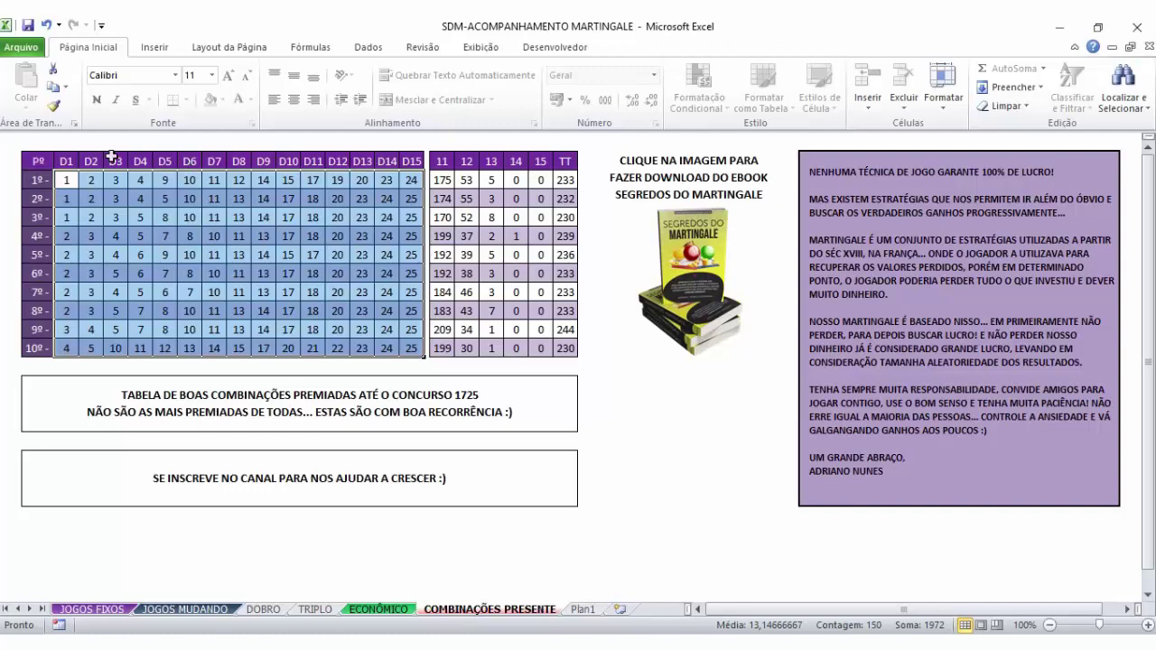
click(72, 181)
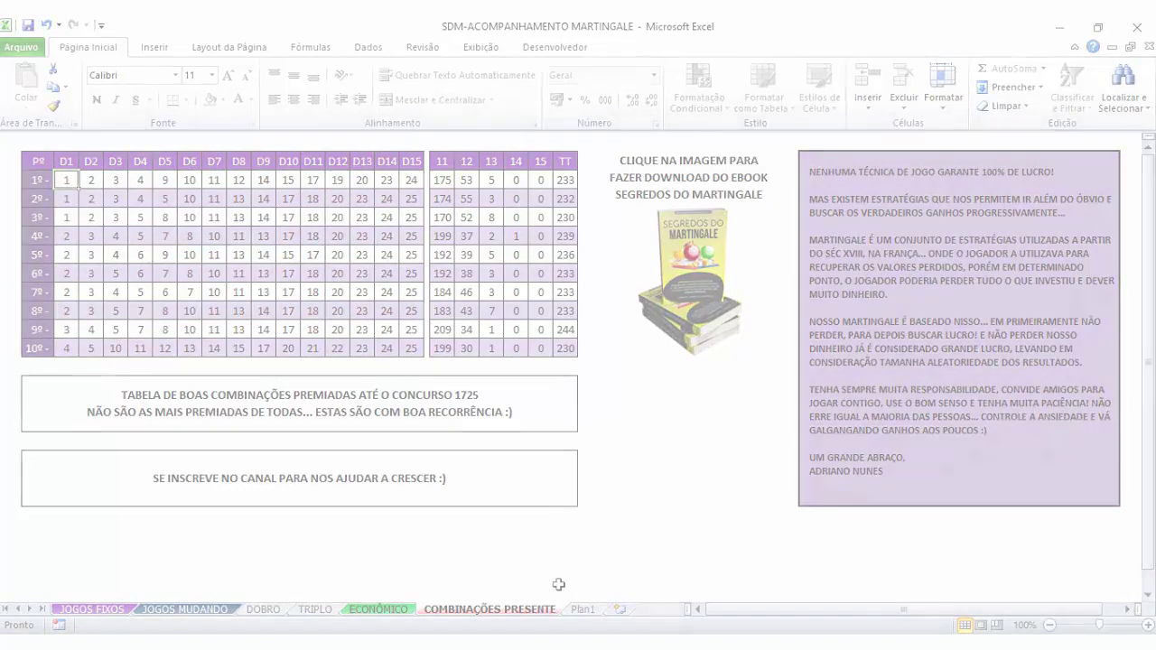